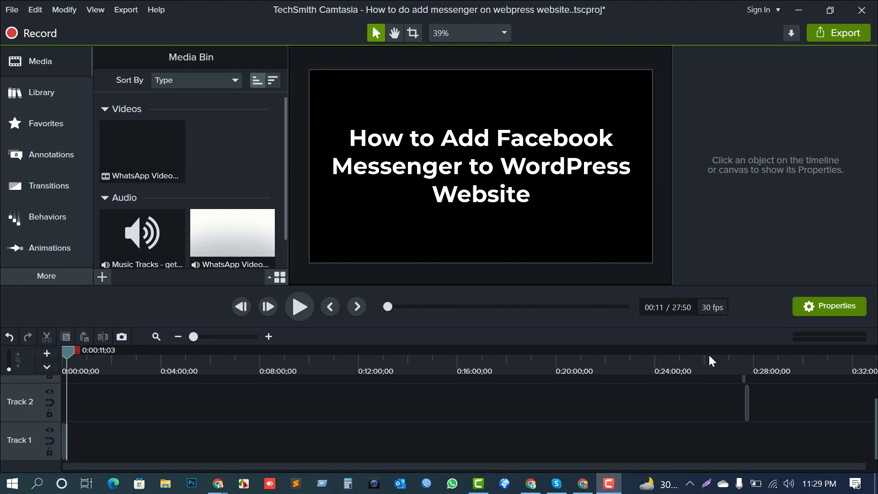
Switch to Chrome, search Facebook for the Jaimes Design BD page, and open it.
{"action": "left_click", "coordinate": [791, 16]}
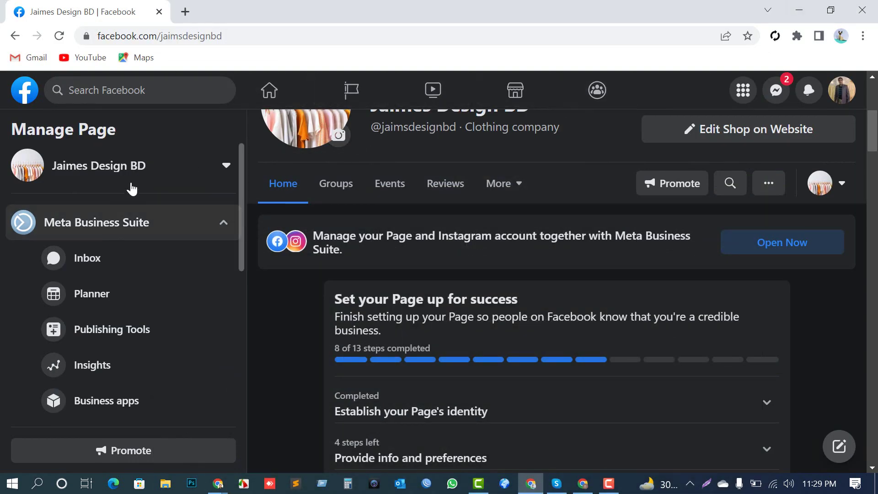
{"action": "left_click", "coordinate": [122, 86]}
{"action": "type", "text": "we"}
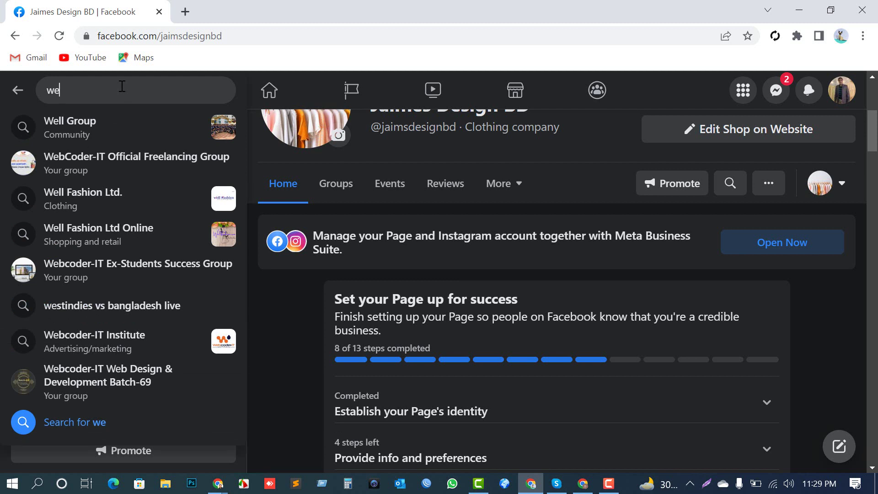
{"action": "key", "text": "BackSpace"}
{"action": "key", "text": "BackSpace"}
{"action": "type", "text": "jaim"}
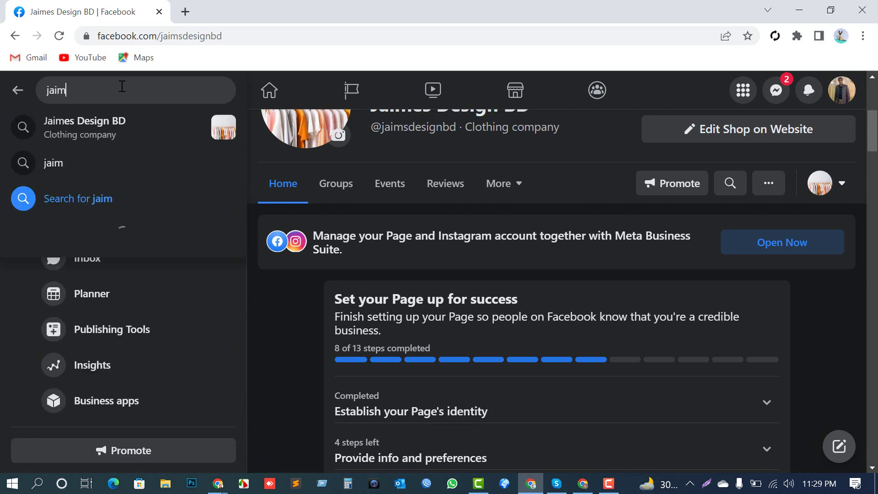
{"action": "left_click", "coordinate": [74, 133]}
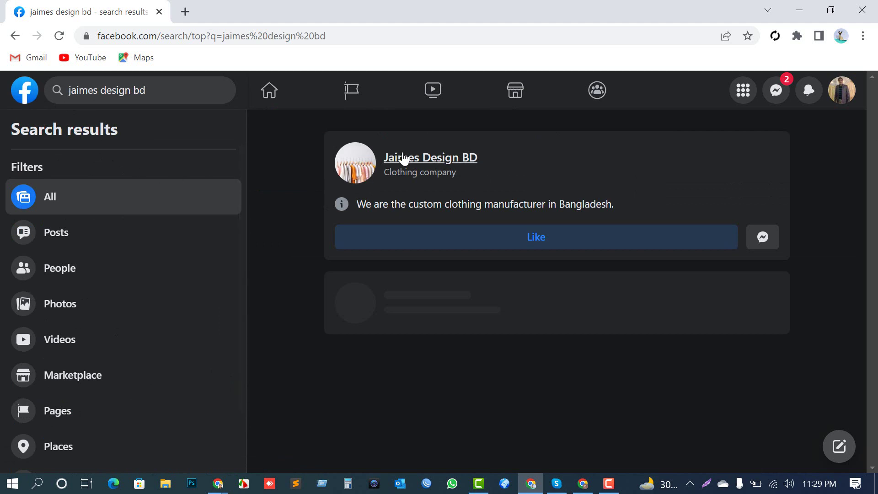
{"action": "left_click", "coordinate": [403, 159]}
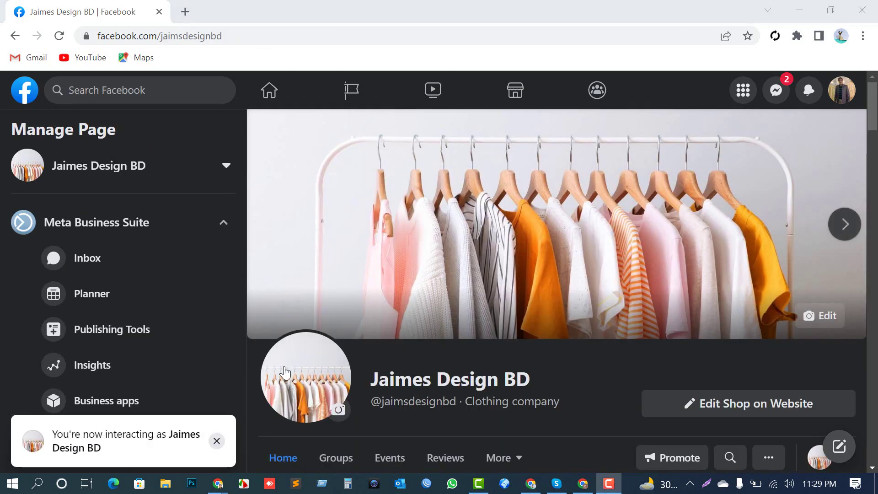
Find the Free Facebook Business tools on the page and open Add Chat to Your Website.
{"action": "scroll", "coordinate": [648, 296], "scroll_direction": "down", "scroll_amount": 3}
{"action": "scroll", "coordinate": [525, 288], "scroll_direction": "up", "scroll_amount": 3}
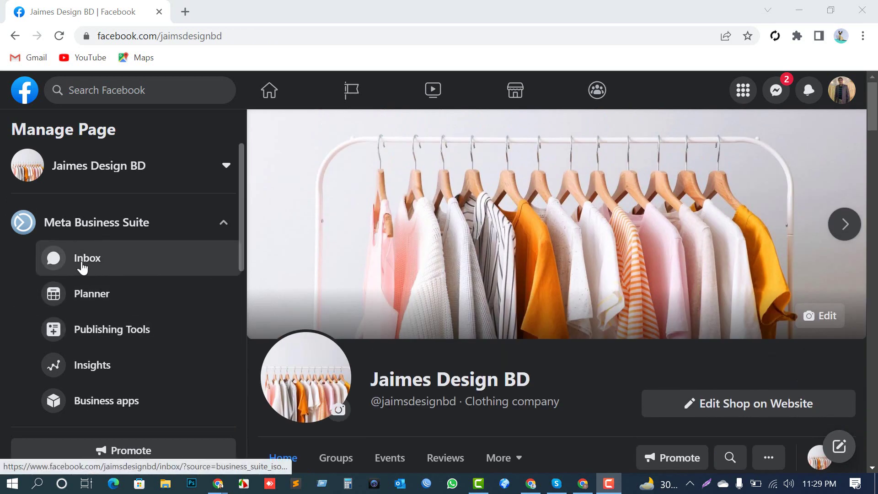
{"action": "scroll", "coordinate": [292, 320], "scroll_direction": "down", "scroll_amount": 5}
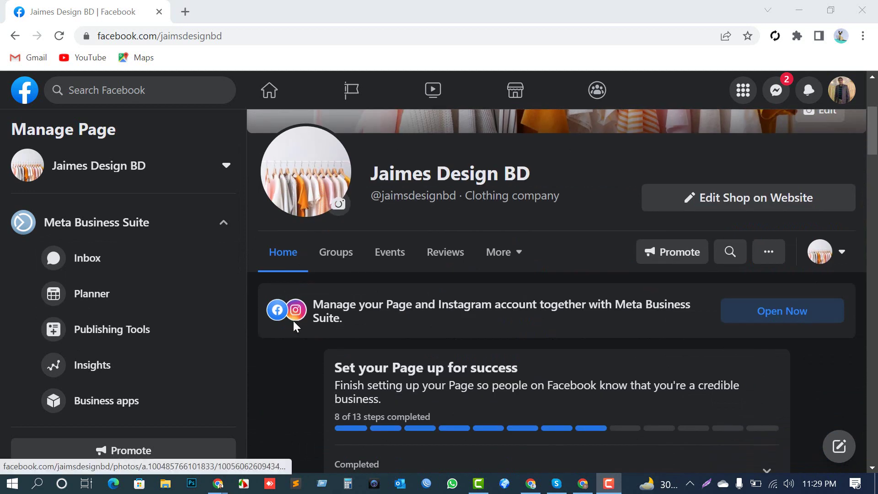
{"action": "scroll", "coordinate": [294, 323], "scroll_direction": "down", "scroll_amount": 6}
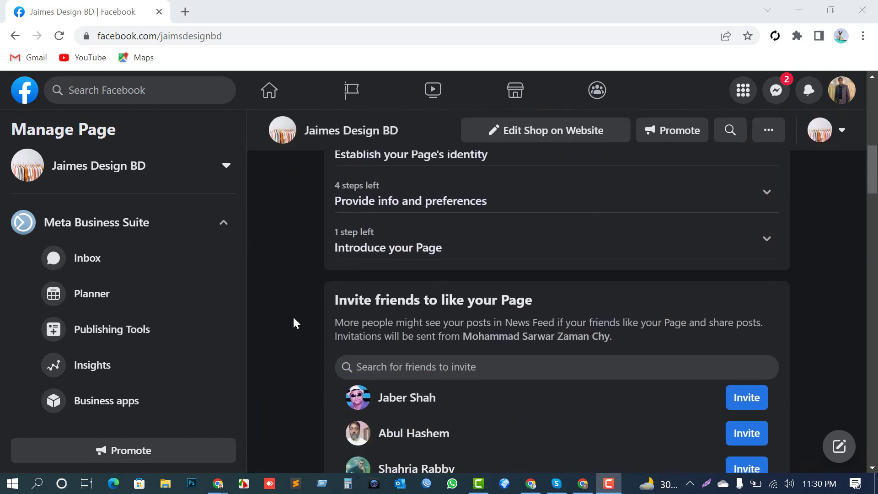
{"action": "scroll", "coordinate": [294, 319], "scroll_direction": "down", "scroll_amount": 9}
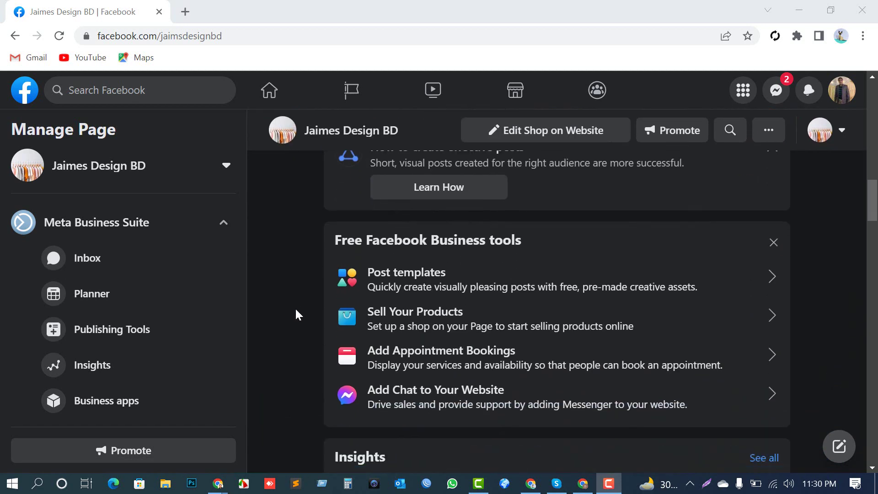
{"action": "scroll", "coordinate": [296, 310], "scroll_direction": "down", "scroll_amount": 9}
{"action": "scroll", "coordinate": [300, 308], "scroll_direction": "up", "scroll_amount": 6}
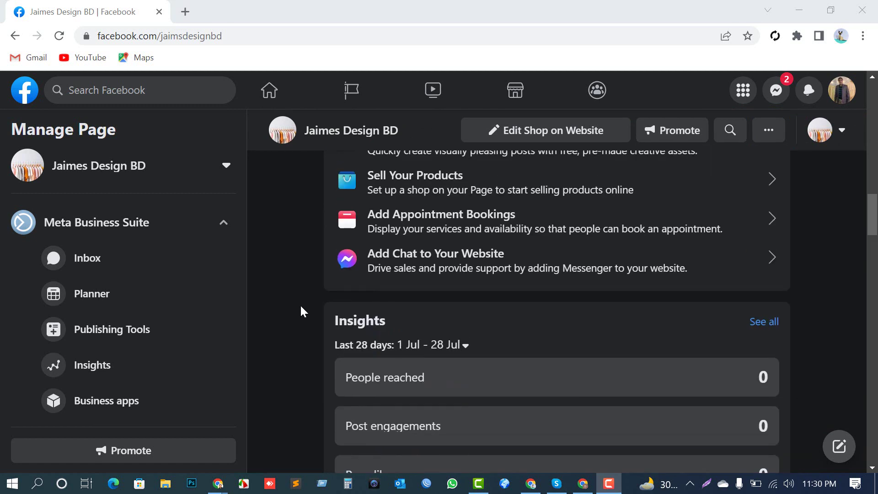
{"action": "scroll", "coordinate": [302, 303], "scroll_direction": "up", "scroll_amount": 1}
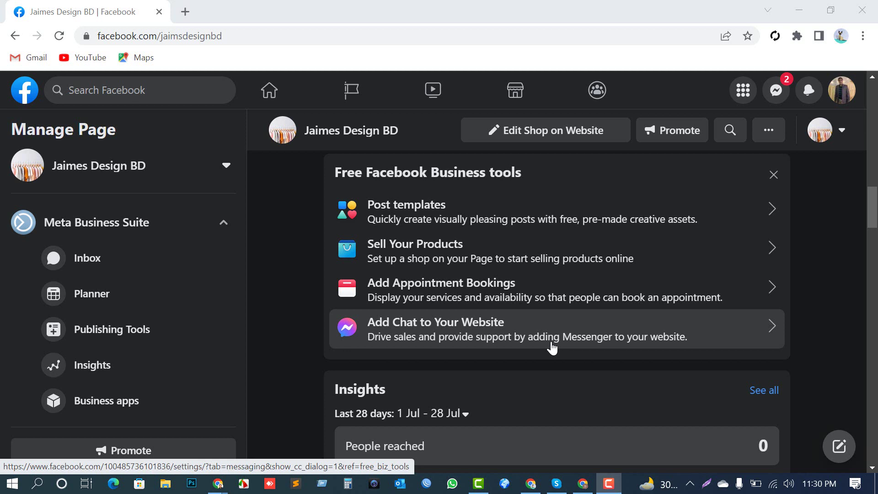
{"action": "left_click", "coordinate": [424, 336]}
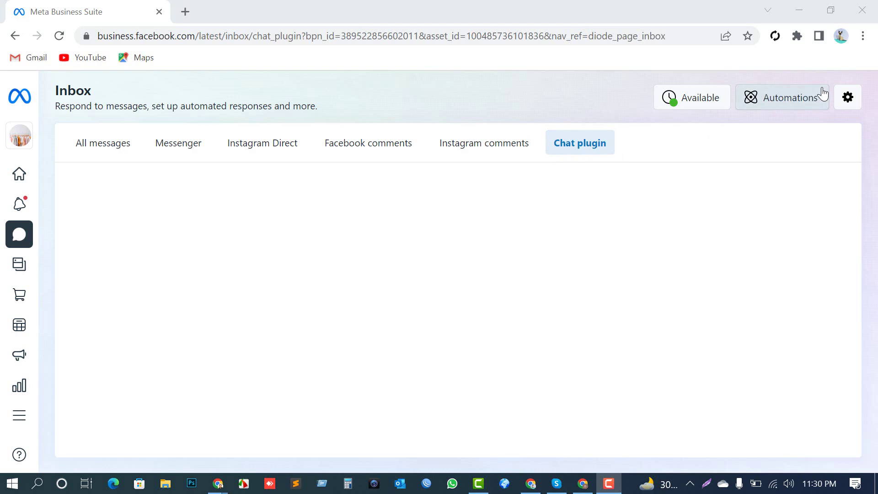
Open the Chat plugin section in the full inbox settings and look over its setup options.
{"action": "left_click", "coordinate": [848, 102]}
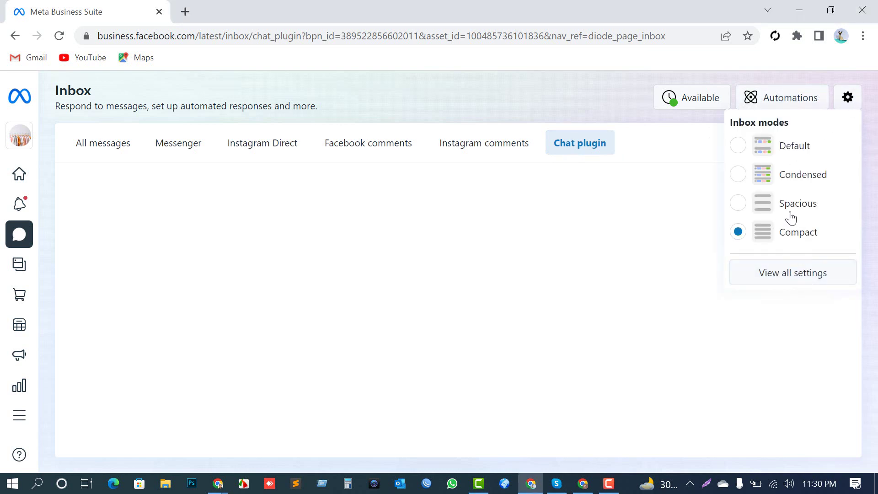
{"action": "left_click", "coordinate": [778, 279]}
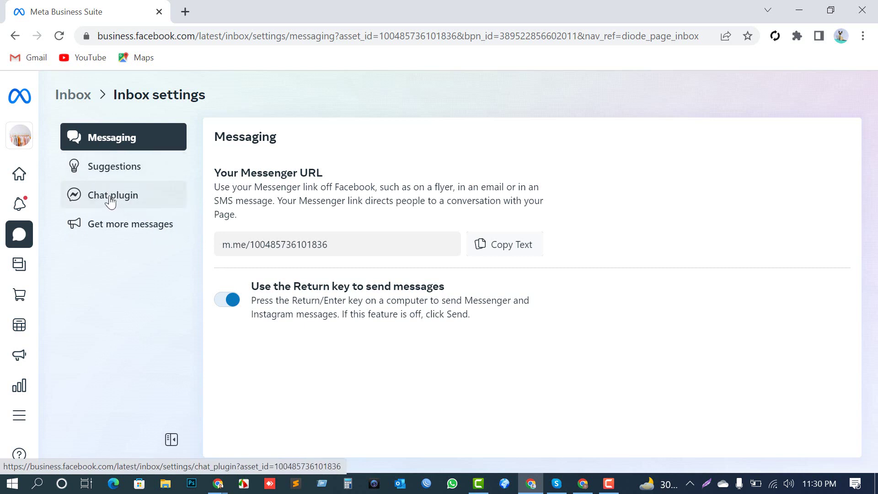
{"action": "left_click", "coordinate": [97, 203]}
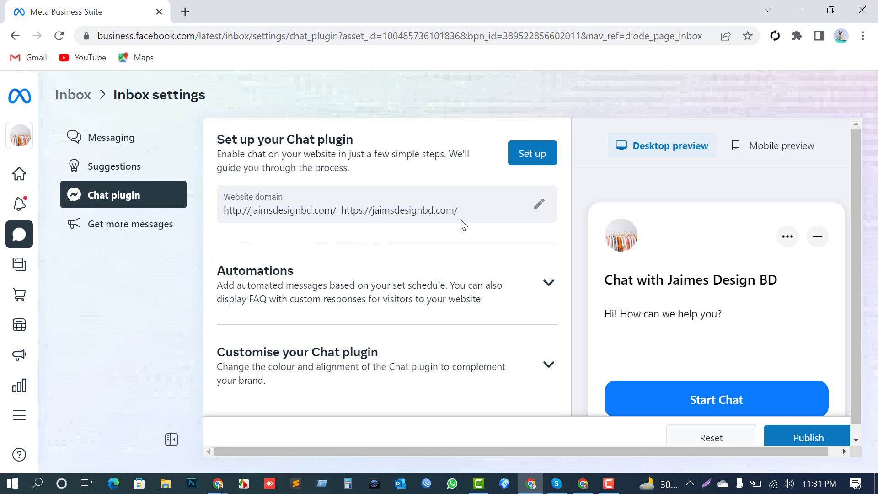
{"action": "scroll", "coordinate": [741, 286], "scroll_direction": "down", "scroll_amount": 3}
{"action": "scroll", "coordinate": [778, 288], "scroll_direction": "up", "scroll_amount": 3}
{"action": "scroll", "coordinate": [740, 274], "scroll_direction": "down", "scroll_amount": 3}
{"action": "scroll", "coordinate": [732, 279], "scroll_direction": "up", "scroll_amount": 3}
Switch to the other Chrome window and view the home page of the jaimsdesignbd.com website.
{"action": "left_click", "coordinate": [217, 483]}
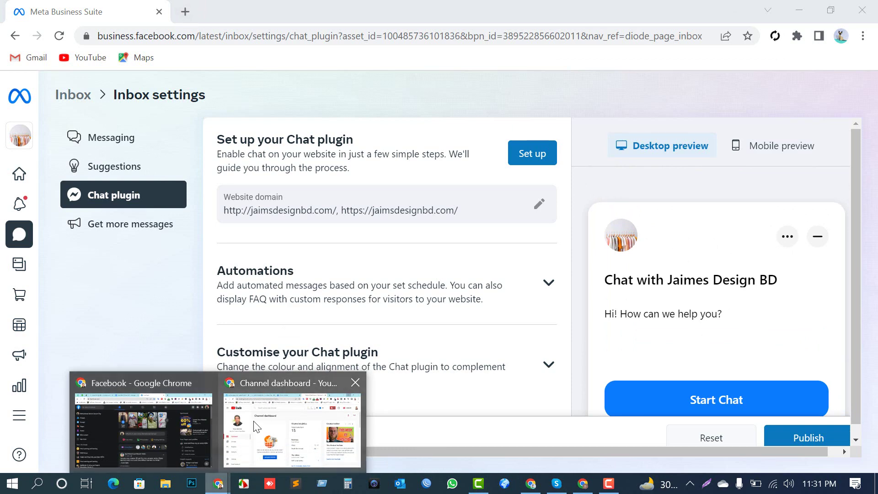
{"action": "left_click", "coordinate": [257, 427]}
{"action": "left_click", "coordinate": [244, 11]}
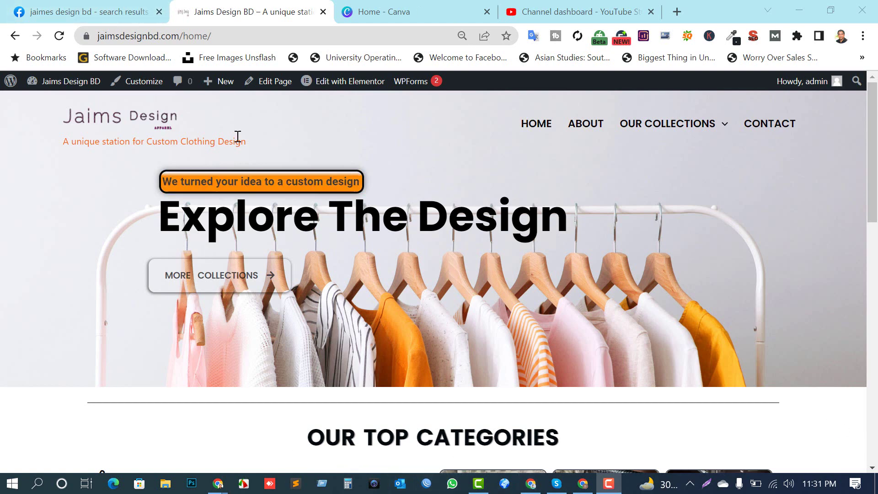
{"action": "left_click", "coordinate": [100, 14]}
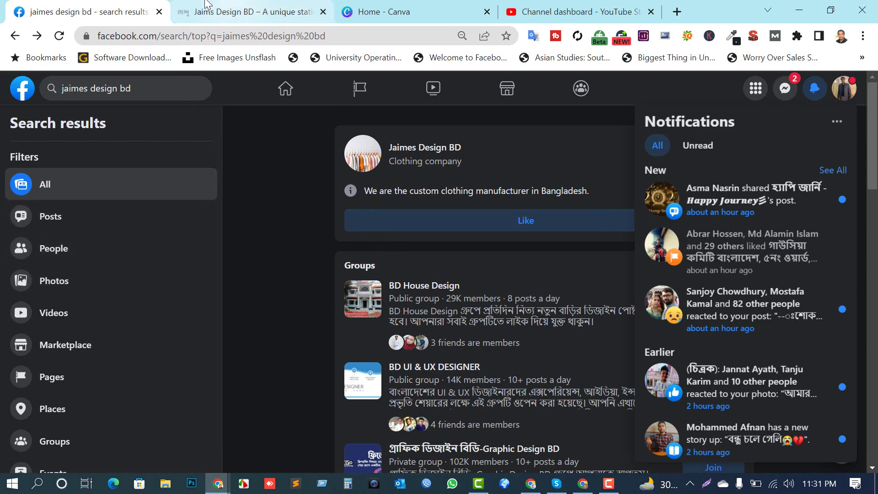
{"action": "left_click", "coordinate": [217, 10]}
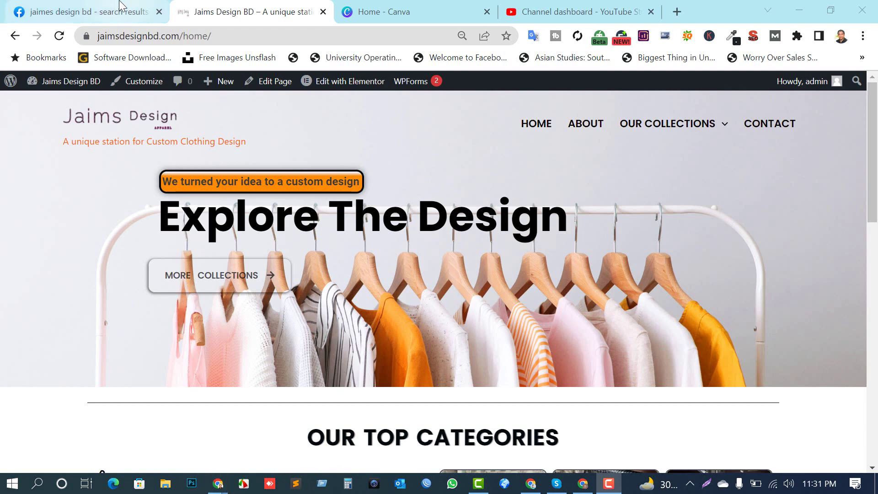
Open the Jaimes Design BD page from the Facebook search results in this window, and open its Add Chat to Your Website tool.
{"action": "left_click", "coordinate": [117, 11]}
{"action": "left_click", "coordinate": [402, 153]}
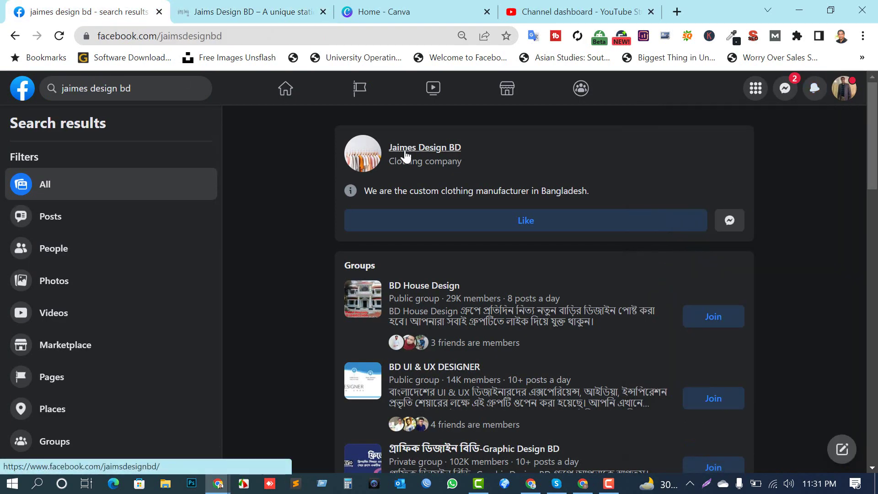
{"action": "scroll", "coordinate": [390, 282], "scroll_direction": "down", "scroll_amount": 5}
{"action": "scroll", "coordinate": [389, 283], "scroll_direction": "down", "scroll_amount": 10}
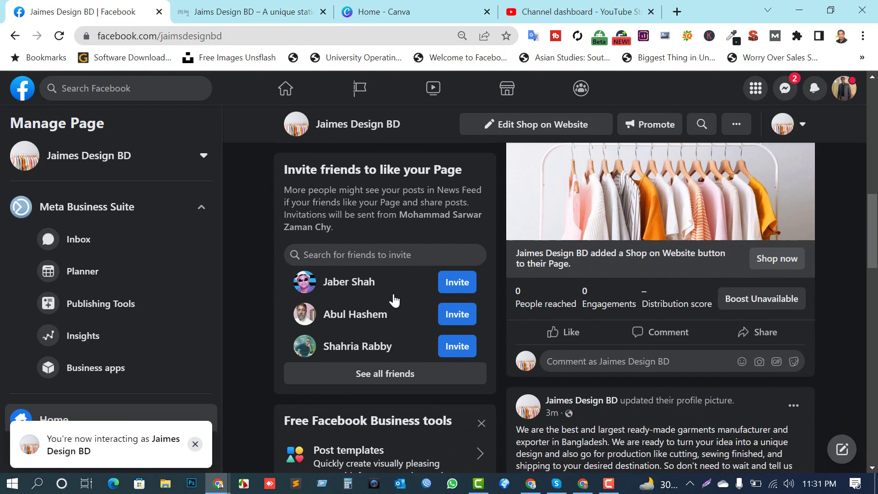
{"action": "left_click", "coordinate": [369, 280]}
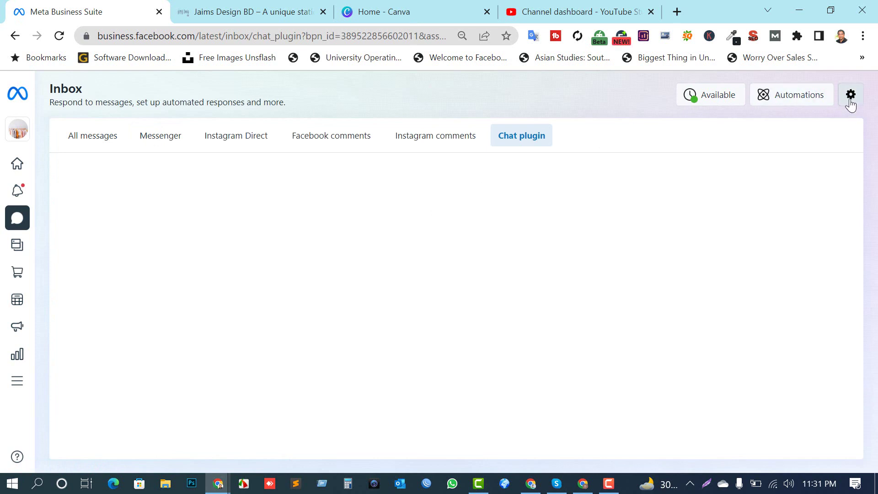
Go to the full inbox settings and open the Chat plugin section.
{"action": "left_click", "coordinate": [851, 96]}
{"action": "left_click", "coordinate": [792, 264]}
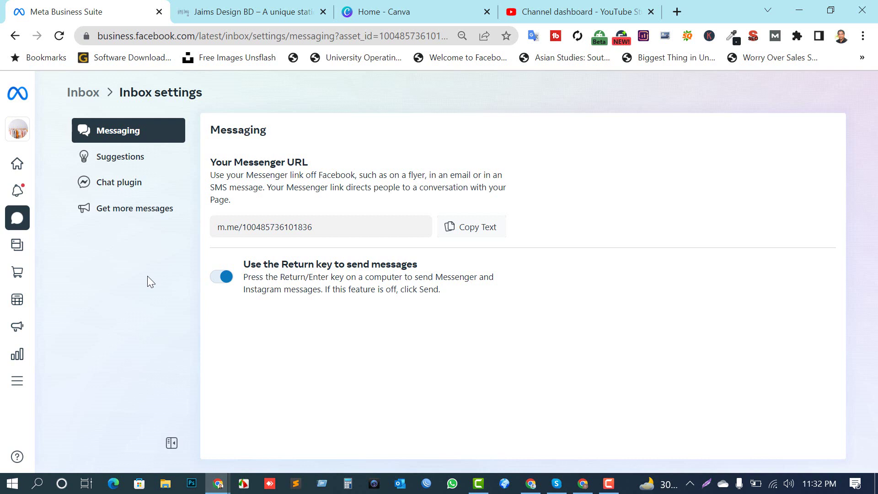
{"action": "left_click", "coordinate": [120, 191]}
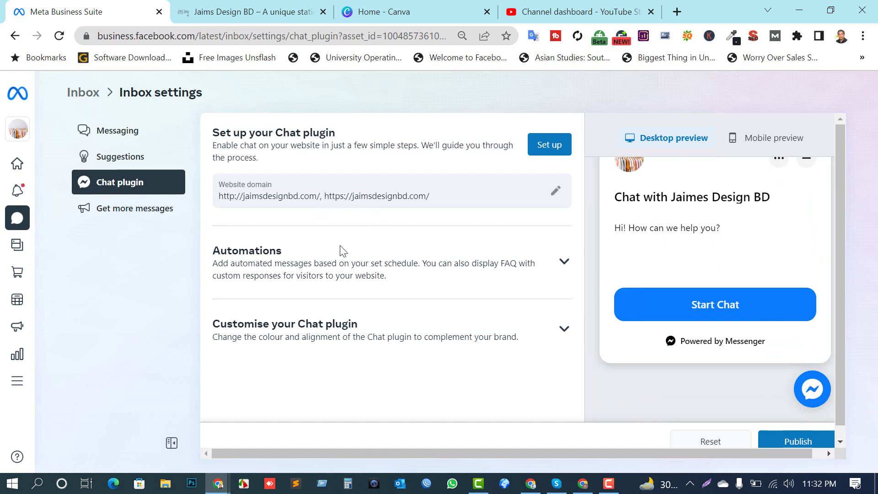
Expand the Chat plugin's Automations options and turn on Away hours.
{"action": "left_click", "coordinate": [325, 267]}
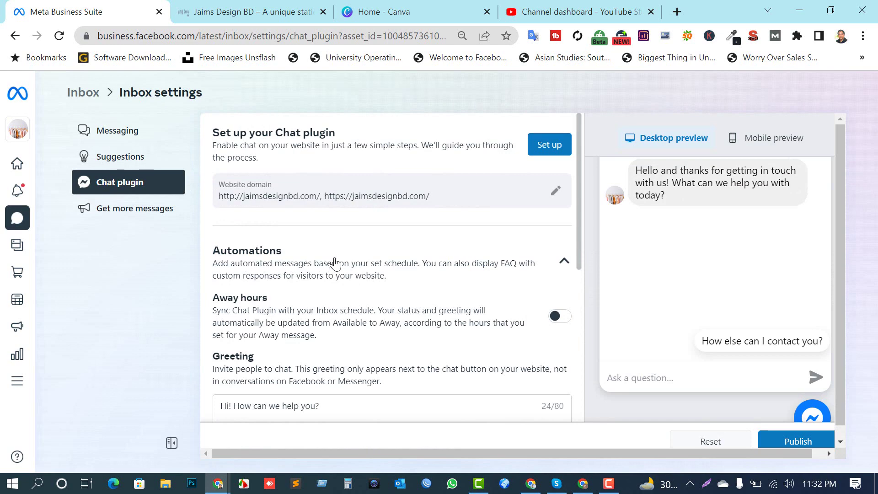
{"action": "scroll", "coordinate": [274, 293], "scroll_direction": "down", "scroll_amount": 2}
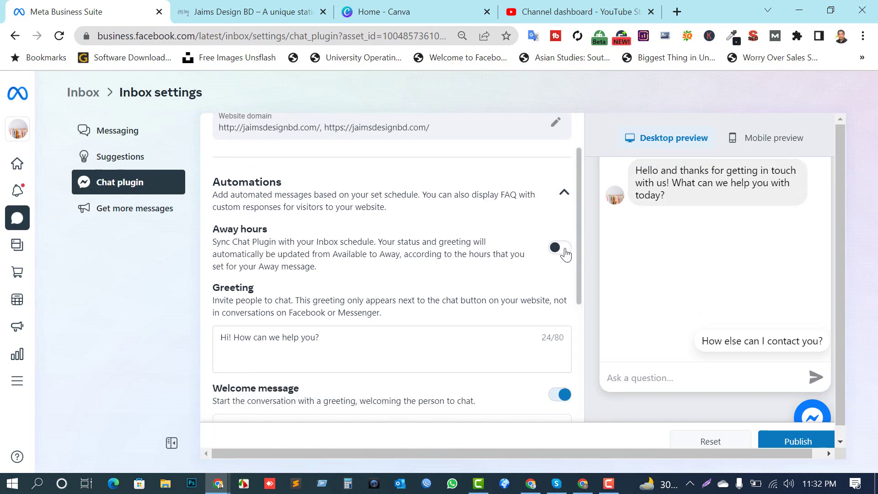
{"action": "left_click", "coordinate": [565, 250]}
Extend the Available greeting after "How can we help you?" with "If there need any emergency help please call us now.".
{"action": "scroll", "coordinate": [361, 311], "scroll_direction": "down", "scroll_amount": 4}
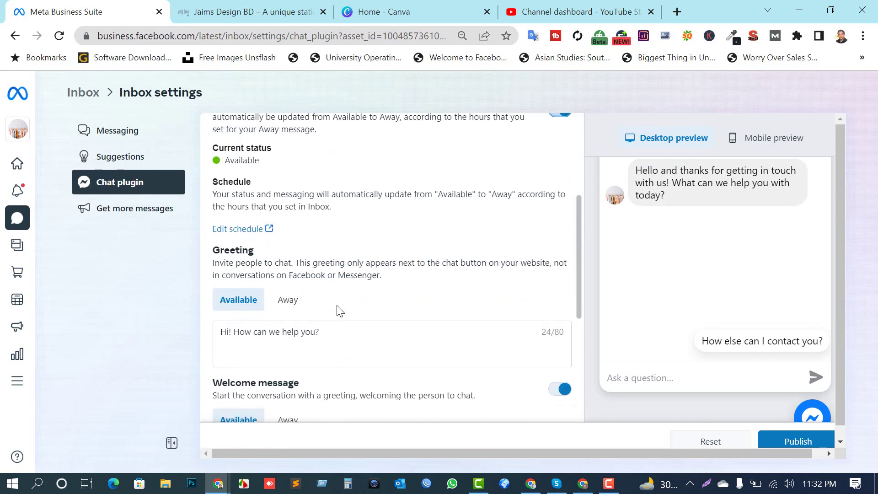
{"action": "left_click", "coordinate": [232, 333]}
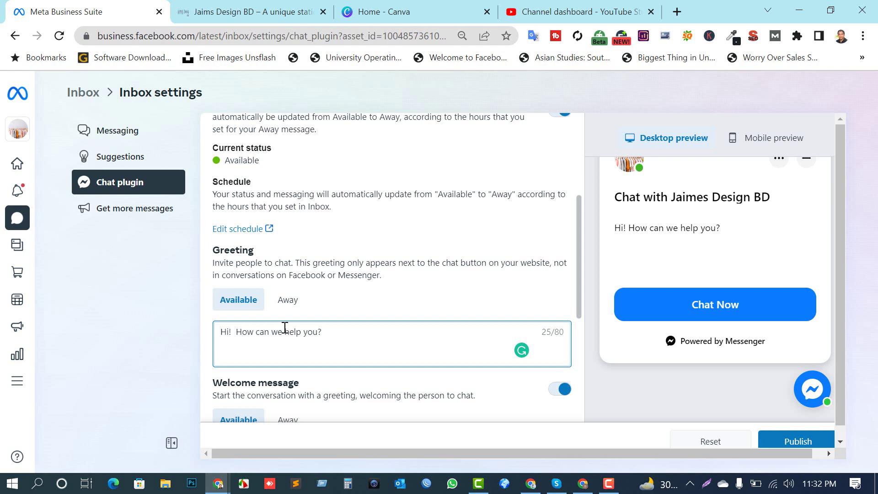
{"action": "scroll", "coordinate": [282, 331], "scroll_direction": "down", "scroll_amount": 2}
{"action": "scroll", "coordinate": [403, 315], "scroll_direction": "down", "scroll_amount": 2}
{"action": "scroll", "coordinate": [343, 309], "scroll_direction": "up", "scroll_amount": 2}
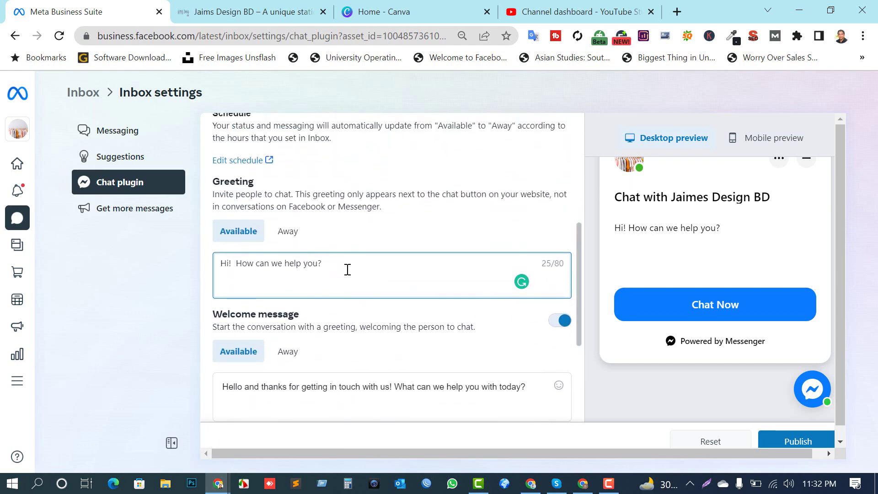
{"action": "type", "text": "if"}
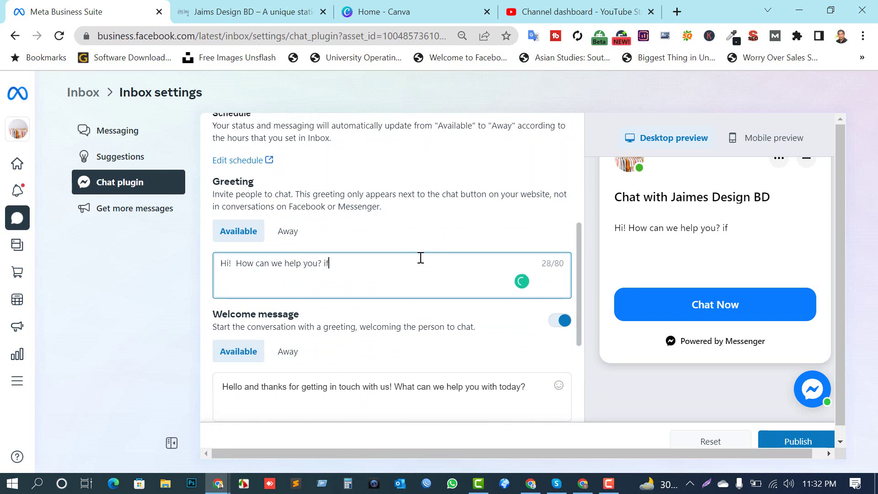
{"action": "key", "text": "BackSpace"}
{"action": "key", "text": "BackSpace"}
{"action": "type", "text": "I "}
{"action": "type", "text": " there need any"}
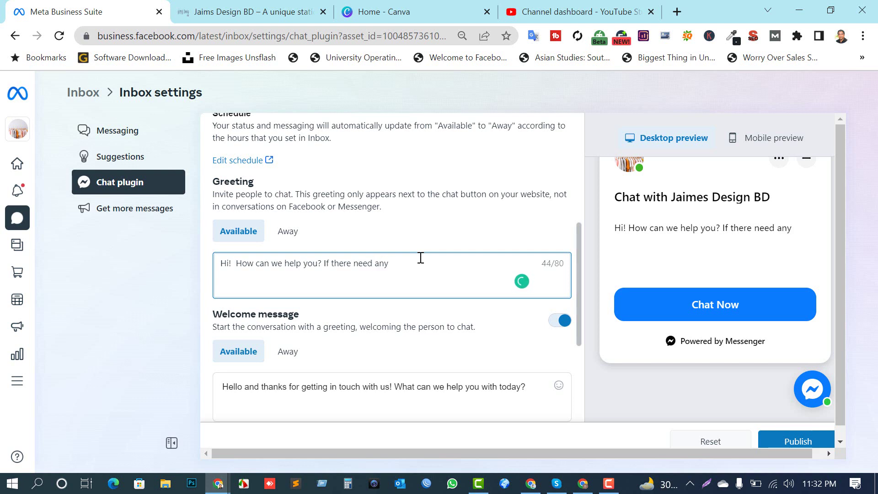
{"action": "type", "text": " emergency help p"}
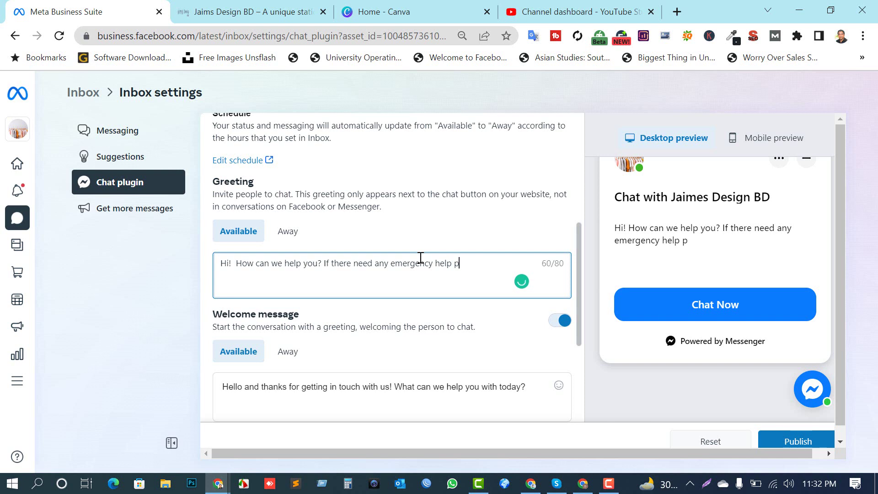
{"action": "type", "text": "lease call us now th"}
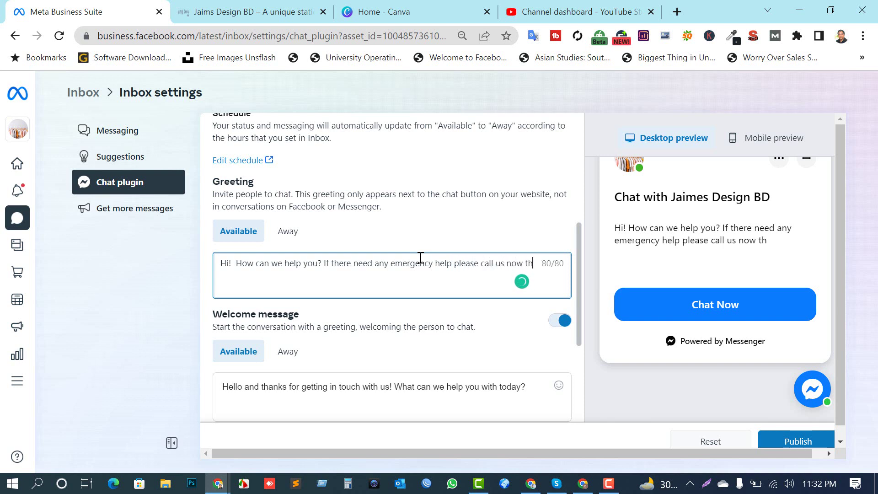
{"action": "key", "text": "BackSpace"}
{"action": "key", "text": "BackSpace"}
{"action": "key", "text": "BackSpace"}
{"action": "type", "text": "w"}
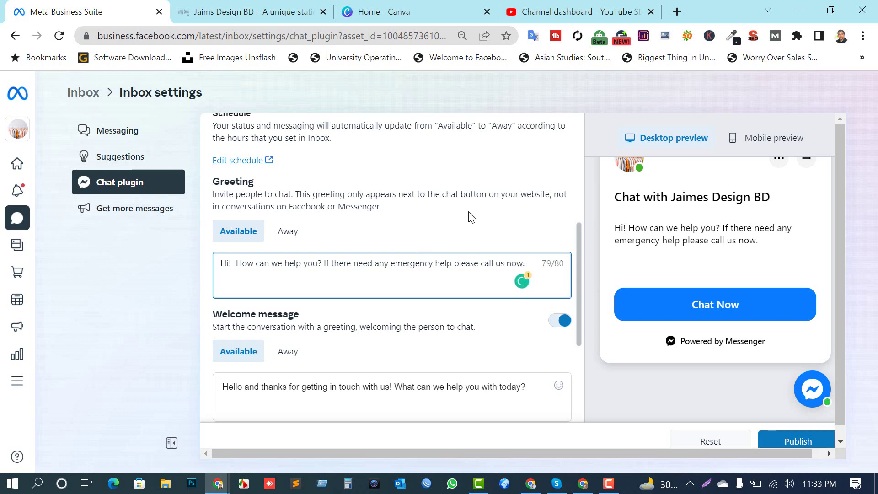
{"action": "scroll", "coordinate": [371, 289], "scroll_direction": "down", "scroll_amount": 2}
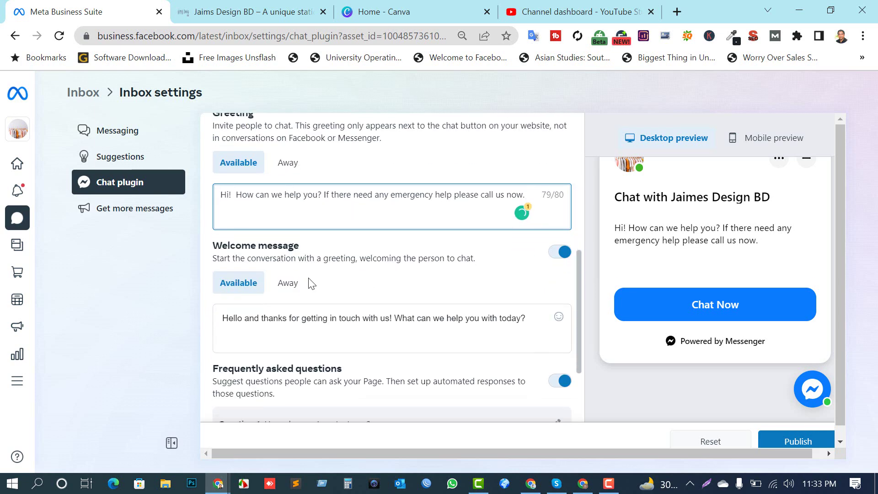
Show the Away version of the welcome message and review its text in the desktop preview.
{"action": "left_click", "coordinate": [296, 284]}
{"action": "scroll", "coordinate": [352, 253], "scroll_direction": "down", "scroll_amount": 2}
{"action": "scroll", "coordinate": [405, 279], "scroll_direction": "up", "scroll_amount": 3}
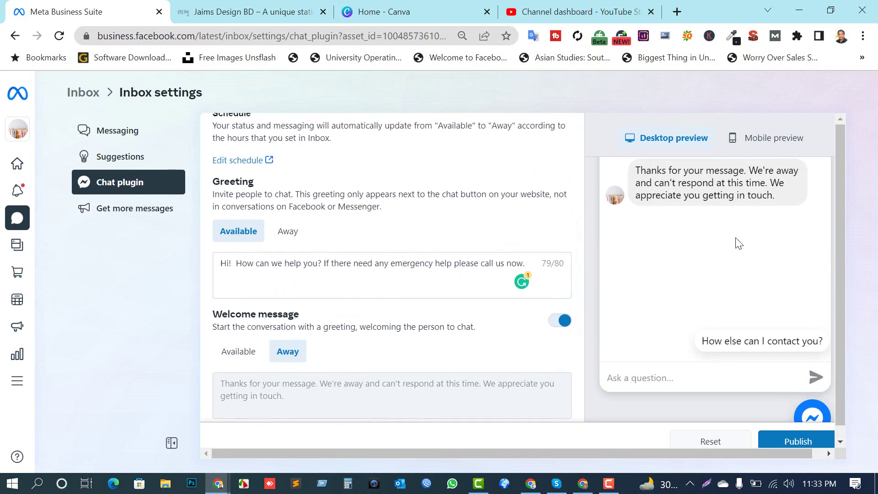
{"action": "scroll", "coordinate": [705, 223], "scroll_direction": "down", "scroll_amount": 2}
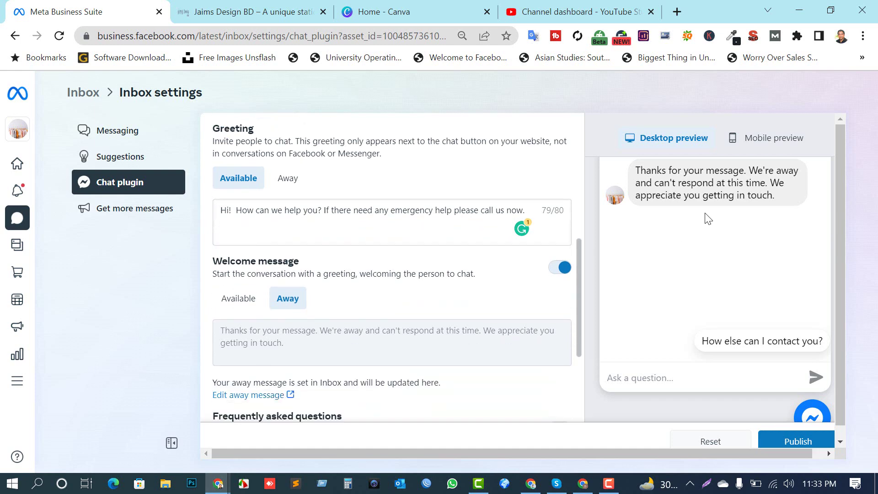
{"action": "scroll", "coordinate": [360, 287], "scroll_direction": "down", "scroll_amount": 3}
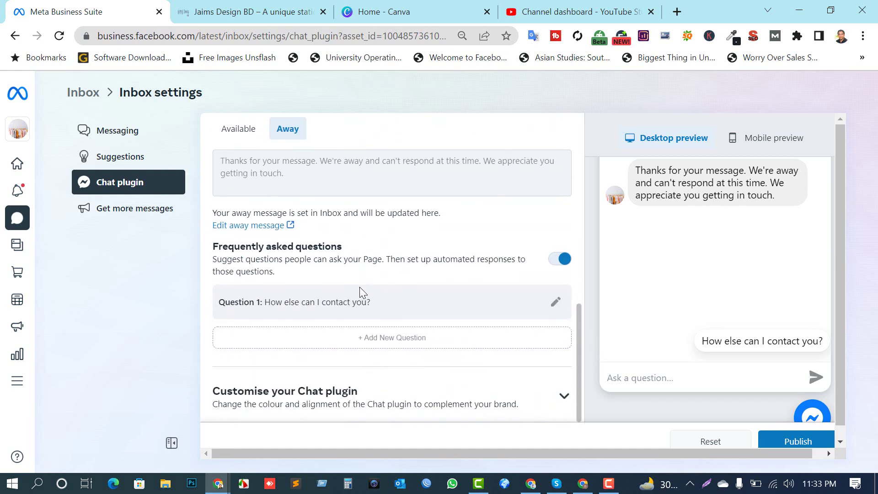
Expand Question 1 under Frequently asked questions and review its question text and response.
{"action": "left_click", "coordinate": [556, 304]}
{"action": "left_click_drag", "start_coordinate": [362, 325], "coordinate": [220, 330]}
{"action": "scroll", "coordinate": [319, 372], "scroll_direction": "down", "scroll_amount": 1}
{"action": "scroll", "coordinate": [324, 365], "scroll_direction": "up", "scroll_amount": 6}
{"action": "scroll", "coordinate": [322, 361], "scroll_direction": "down", "scroll_amount": 6}
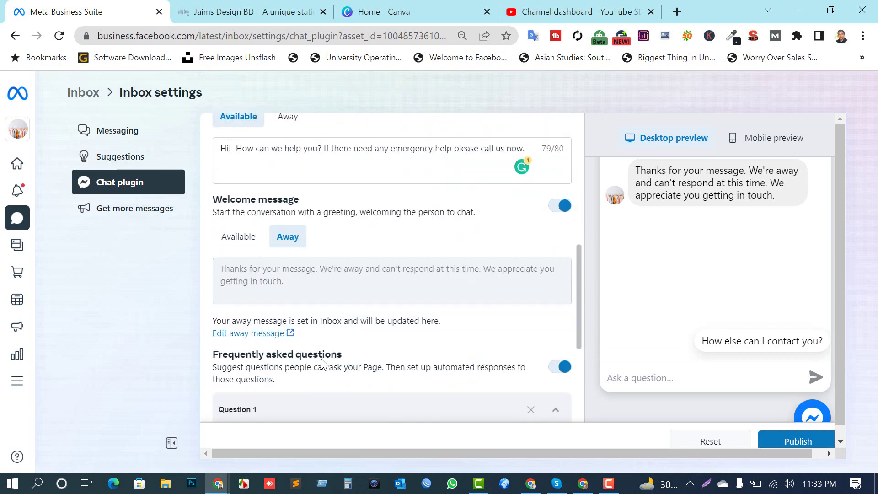
{"action": "scroll", "coordinate": [298, 343], "scroll_direction": "up", "scroll_amount": 1}
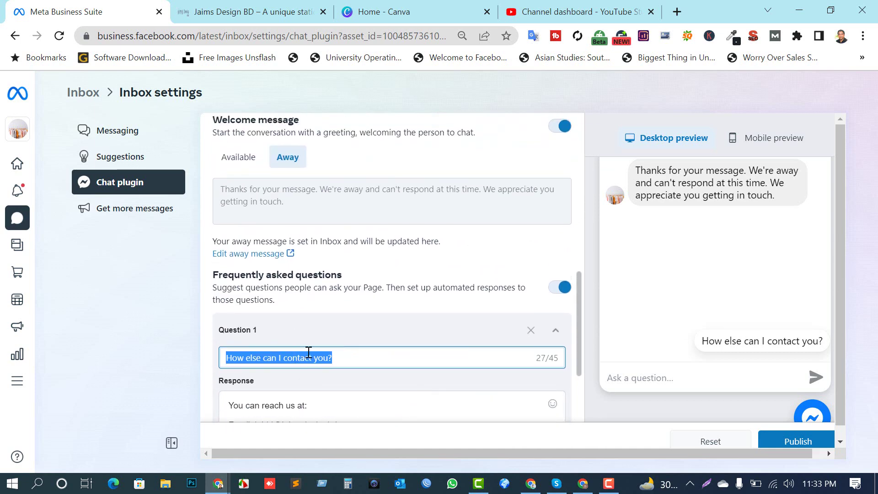
{"action": "scroll", "coordinate": [428, 362], "scroll_direction": "down", "scroll_amount": 2}
{"action": "scroll", "coordinate": [429, 343], "scroll_direction": "up", "scroll_amount": 1}
Start the Chat plugin setup with the Wordpress method and read its installation instructions.
{"action": "scroll", "coordinate": [430, 350], "scroll_direction": "up", "scroll_amount": 10}
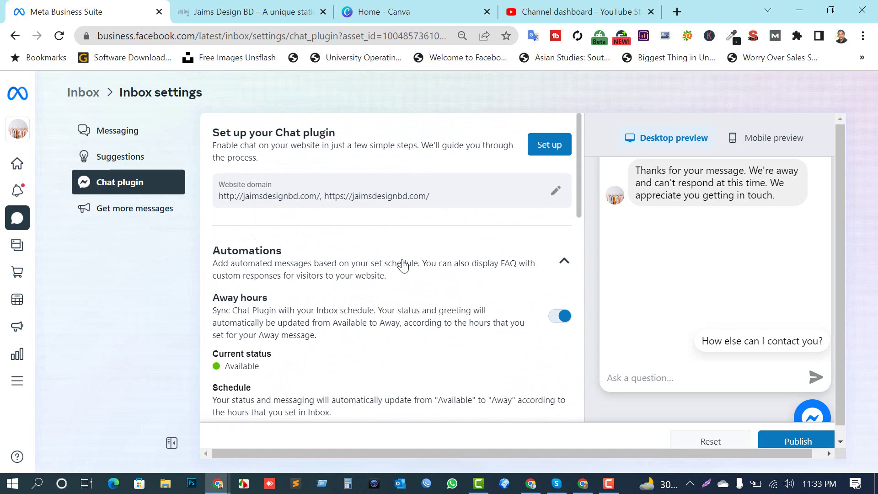
{"action": "left_click", "coordinate": [552, 151]}
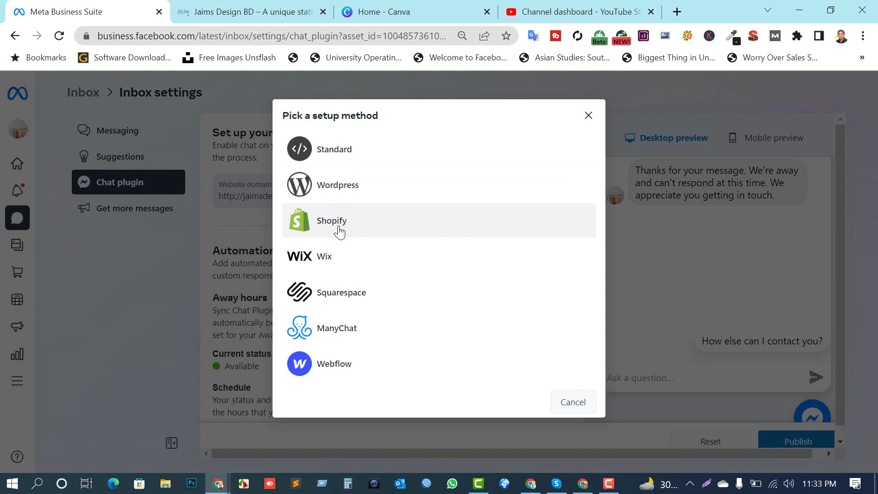
{"action": "left_click", "coordinate": [345, 193]}
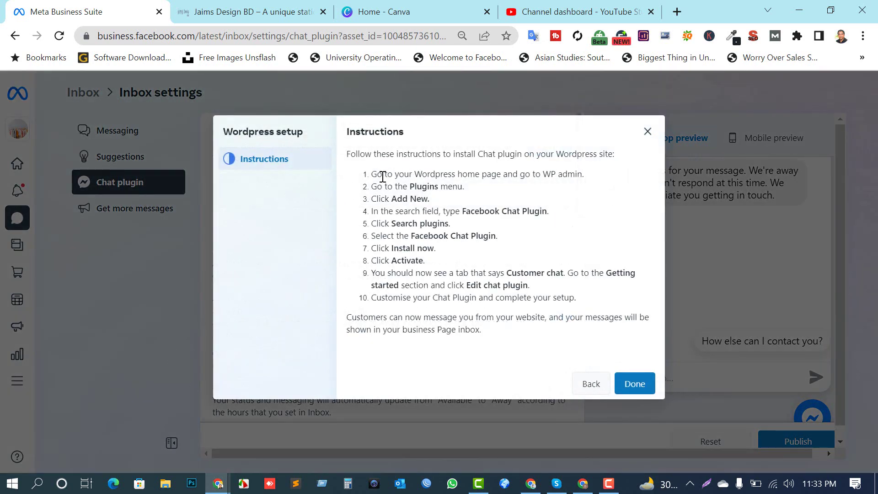
{"action": "left_click_drag", "start_coordinate": [369, 174], "coordinate": [539, 337]}
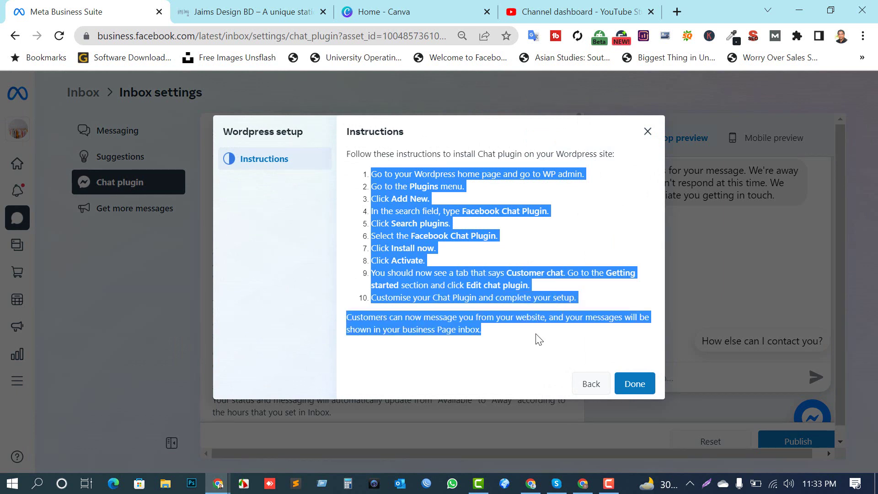
{"action": "left_click", "coordinate": [503, 352]}
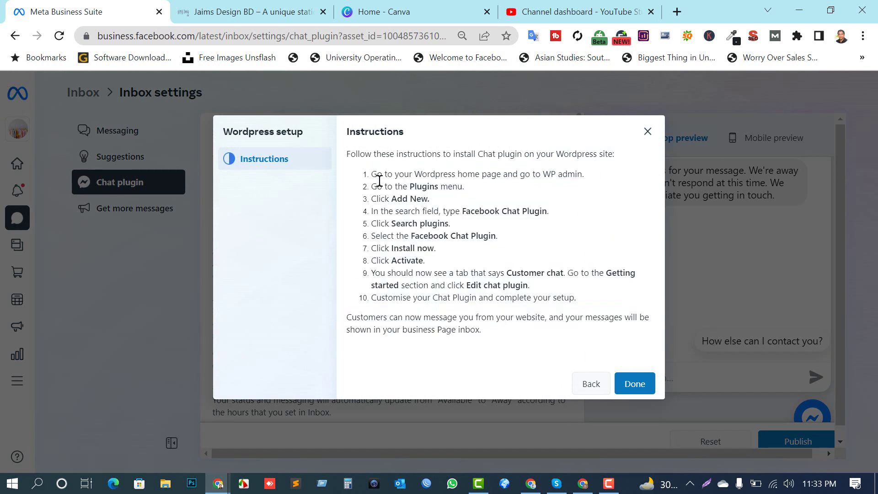
{"action": "left_click_drag", "start_coordinate": [378, 176], "coordinate": [600, 181]}
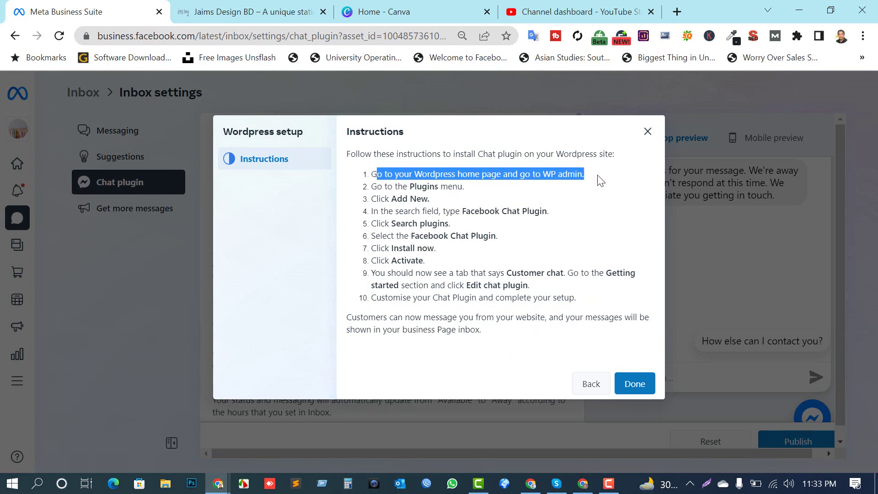
Switch to the Jaims Design BD website and open its WordPress admin at jaimsdesignbd.com/wp-admin/.
{"action": "left_click", "coordinate": [292, 14]}
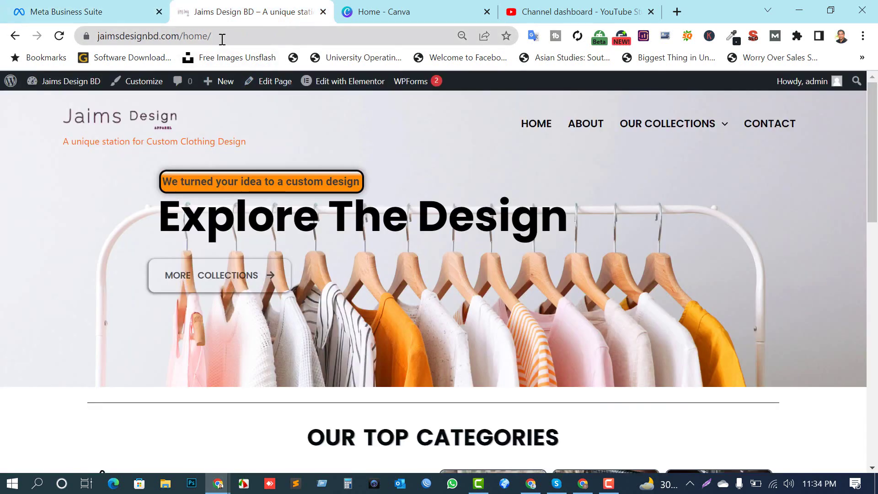
{"action": "left_click", "coordinate": [268, 37]}
{"action": "left_click", "coordinate": [270, 37]}
{"action": "key", "text": "BackSpace"}
{"action": "key", "text": "BackSpace"}
{"action": "key", "text": "BackSpace"}
{"action": "key", "text": "BackSpace"}
{"action": "key", "text": "BackSpace"}
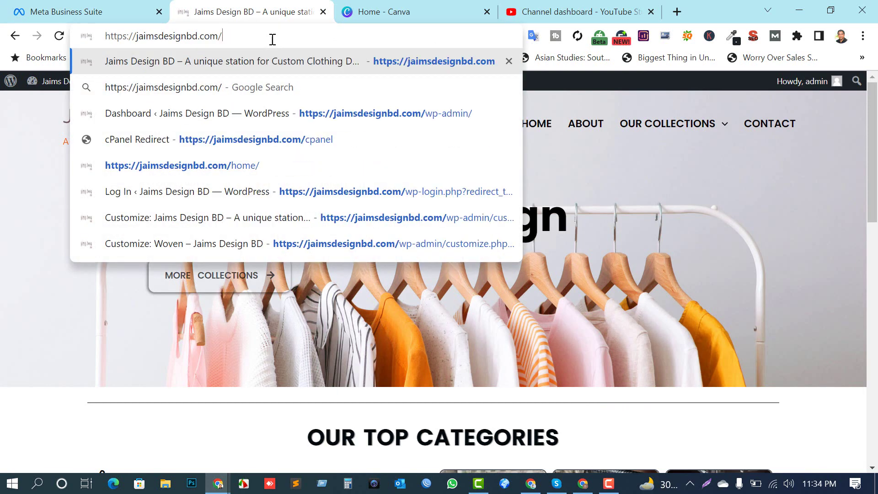
{"action": "type", "text": "wp-admin/"}
{"action": "key", "text": "Return"}
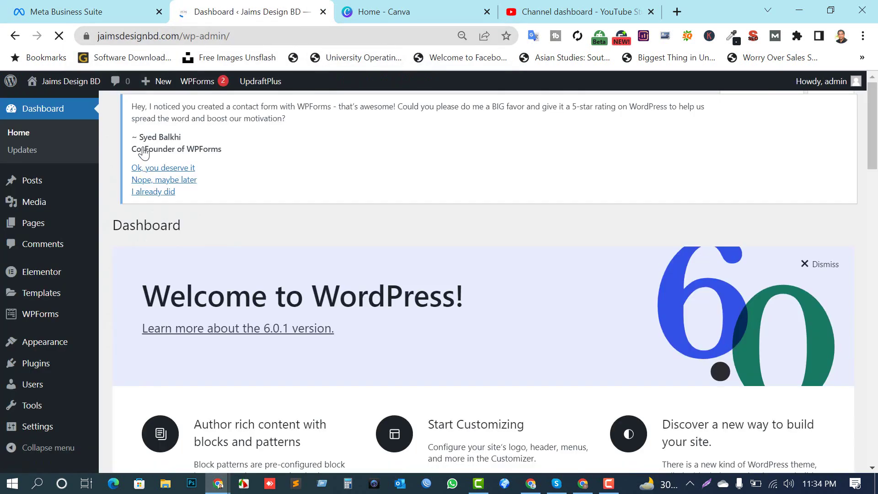
Check the second setup instruction in Meta Business Suite, and open the WordPress site's Plugins page.
{"action": "left_click", "coordinate": [129, 4]}
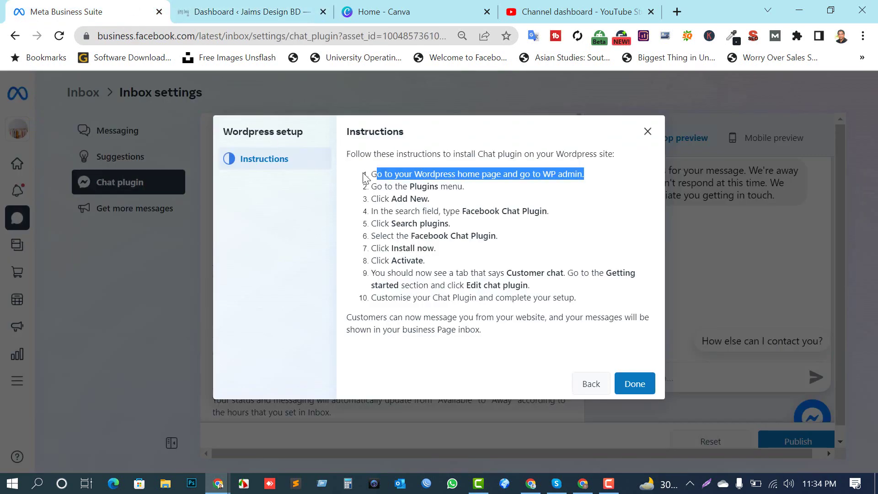
{"action": "left_click_drag", "start_coordinate": [371, 186], "coordinate": [476, 193]}
{"action": "left_click", "coordinate": [212, 9]}
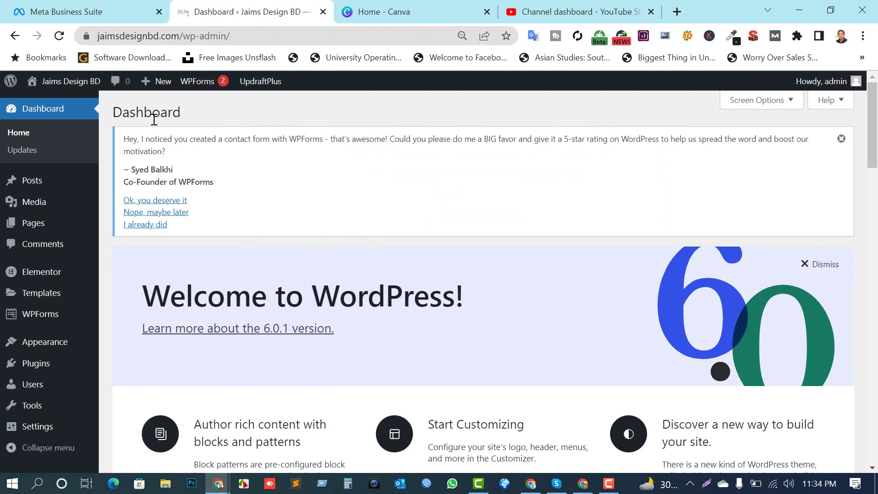
{"action": "mouse_move", "coordinate": [30, 372]}
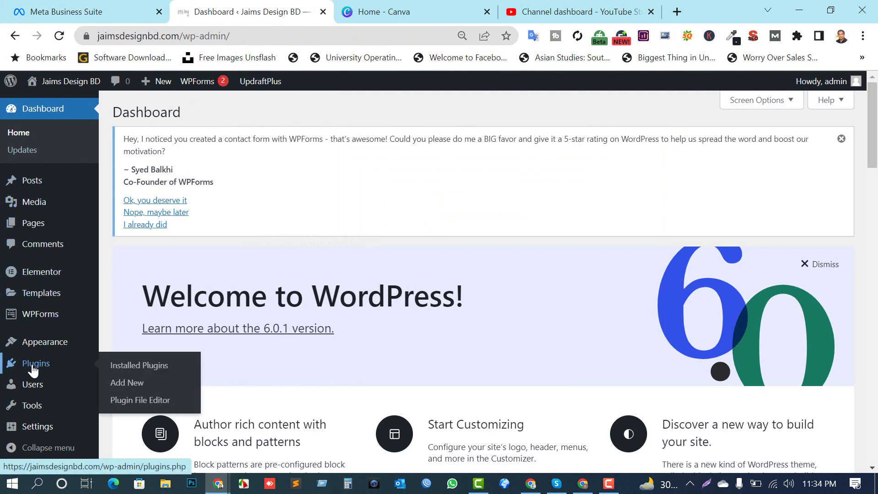
{"action": "left_click", "coordinate": [38, 372]}
Check the third setup instruction in Meta Business Suite, and open the page for adding new plugins in WordPress.
{"action": "left_click", "coordinate": [76, 6]}
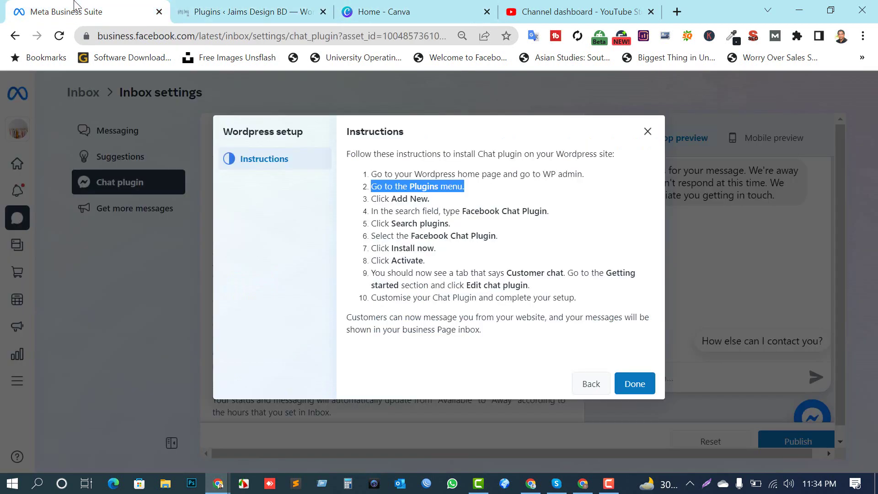
{"action": "left_click_drag", "start_coordinate": [371, 199], "coordinate": [439, 206]}
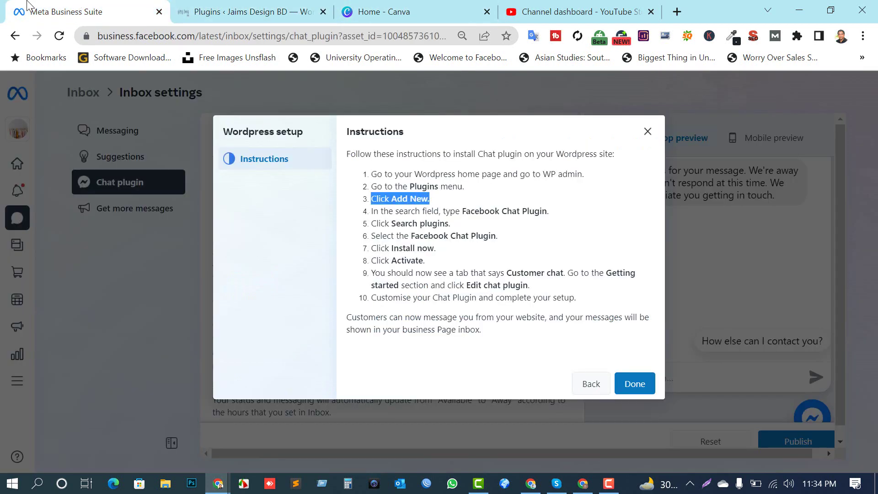
{"action": "left_click", "coordinate": [247, 12]}
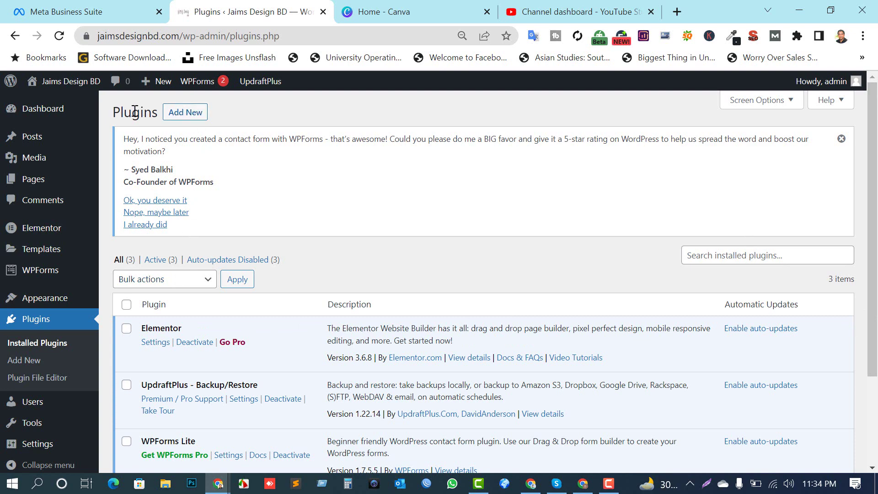
{"action": "left_click_drag", "start_coordinate": [221, 108], "coordinate": [121, 107]}
{"action": "left_click", "coordinate": [182, 114]}
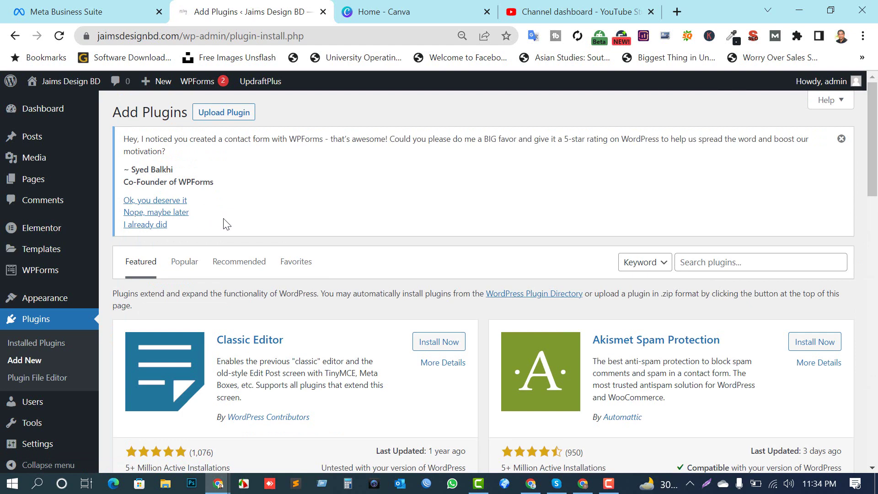
Copy the plugin name "Facebook Chat Plugin." from the fourth setup instruction in Meta Business Suite.
{"action": "left_click", "coordinate": [98, 13]}
{"action": "left_click_drag", "start_coordinate": [368, 213], "coordinate": [479, 213]}
{"action": "left_click", "coordinate": [550, 230]}
{"action": "triple_click", "coordinate": [483, 211]}
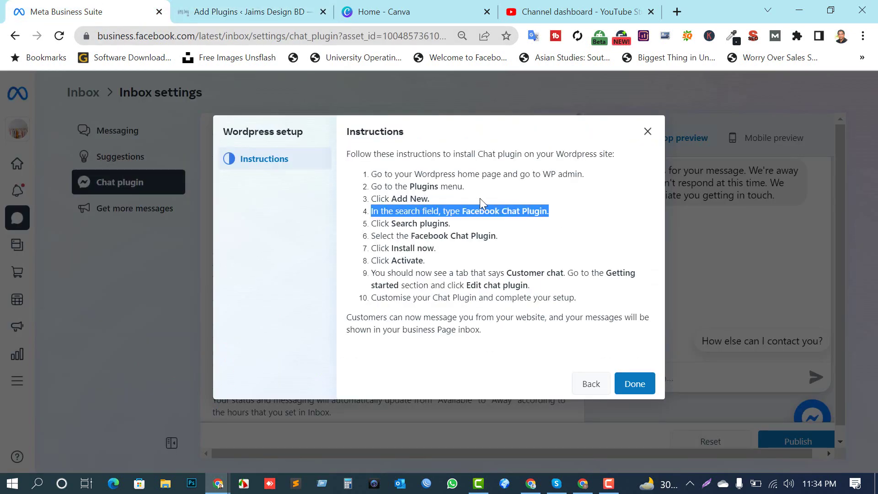
{"action": "left_click", "coordinate": [485, 224]}
{"action": "left_click_drag", "start_coordinate": [465, 215], "coordinate": [552, 219]}
{"action": "key", "text": "ctrl+c"}
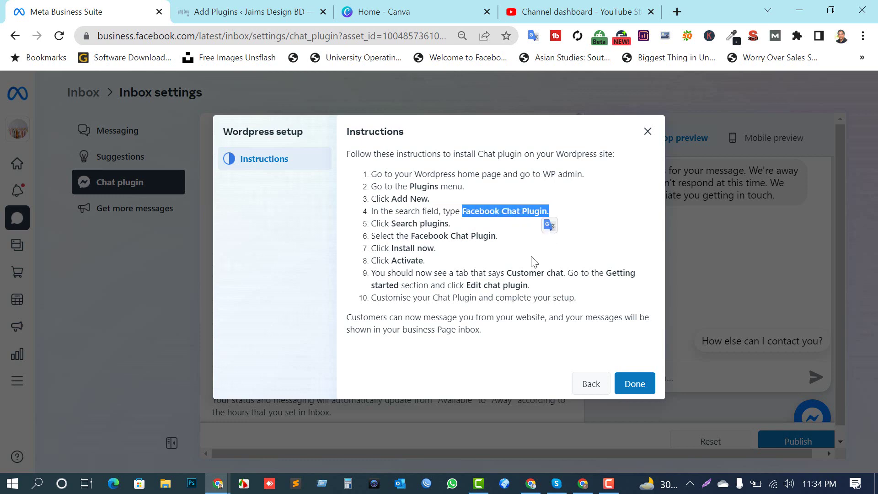
Search the WordPress plugin directory for the copied name "Facebook Chat Plugin.".
{"action": "left_click", "coordinate": [237, 13]}
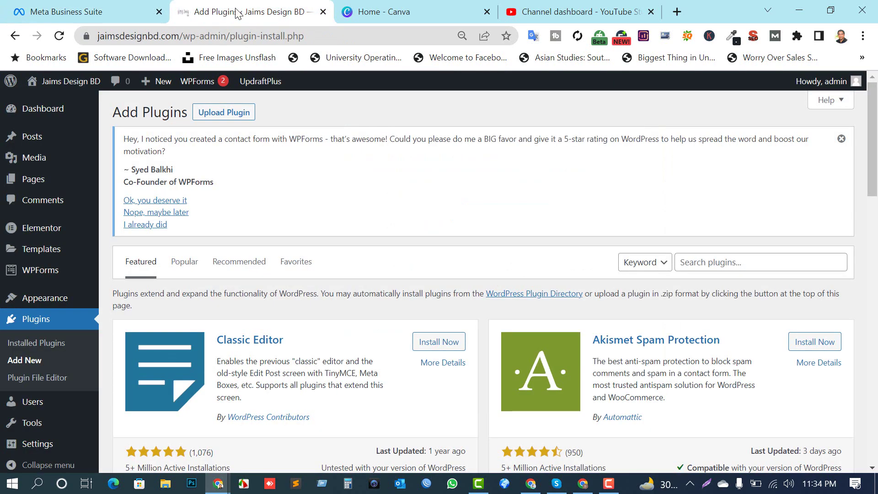
{"action": "left_click", "coordinate": [744, 262]}
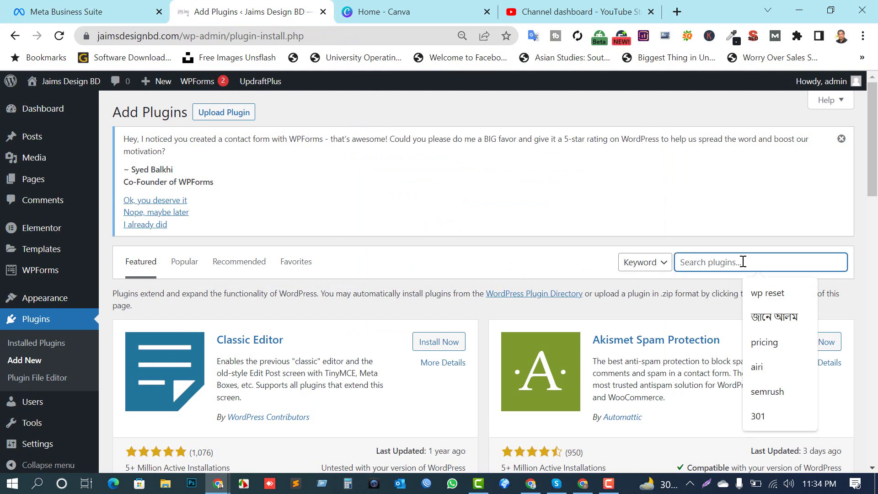
{"action": "key", "text": "ctrl+v"}
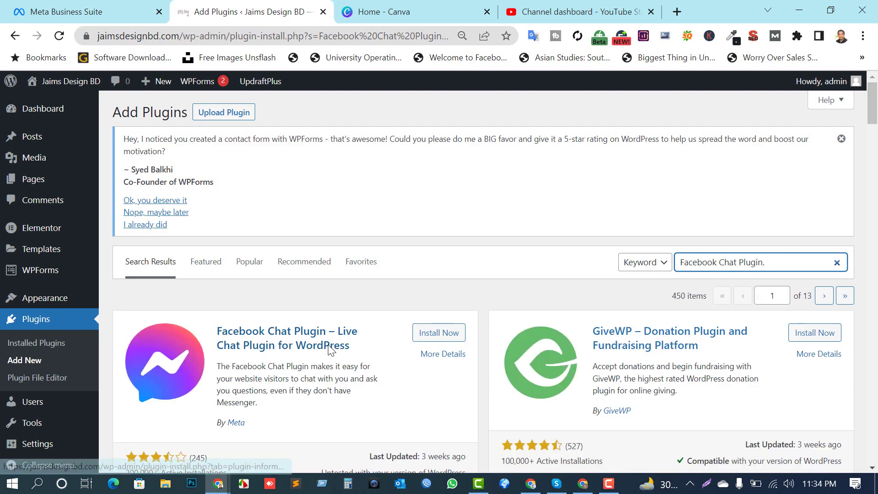
{"action": "scroll", "coordinate": [186, 288], "scroll_direction": "down", "scroll_amount": 2}
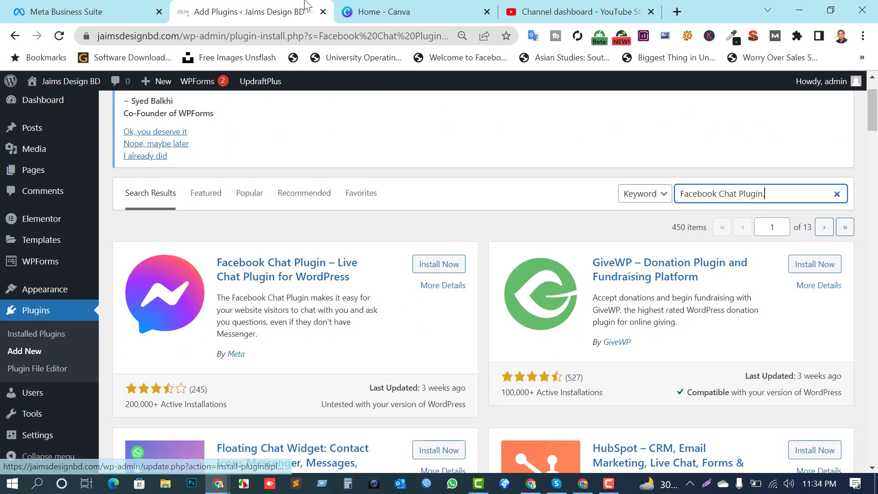
Review setup instructions 5 to 7 in Meta Business Suite, and install Meta's Facebook Chat Plugin – Live Chat Plugin for WordPress.
{"action": "left_click", "coordinate": [119, 6]}
{"action": "left_click_drag", "start_coordinate": [368, 223], "coordinate": [444, 225]}
{"action": "left_click_drag", "start_coordinate": [376, 236], "coordinate": [484, 236]}
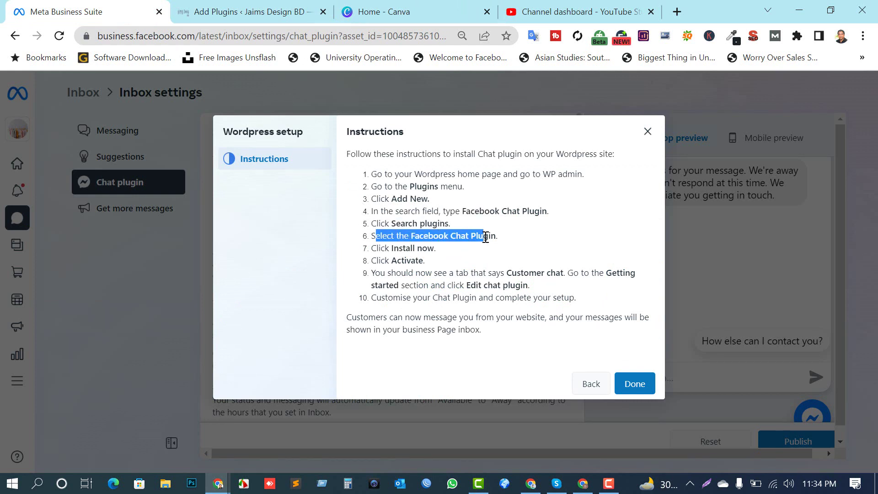
{"action": "left_click_drag", "start_coordinate": [371, 248], "coordinate": [445, 253]}
{"action": "left_click", "coordinate": [270, 7]}
{"action": "left_click", "coordinate": [437, 265]}
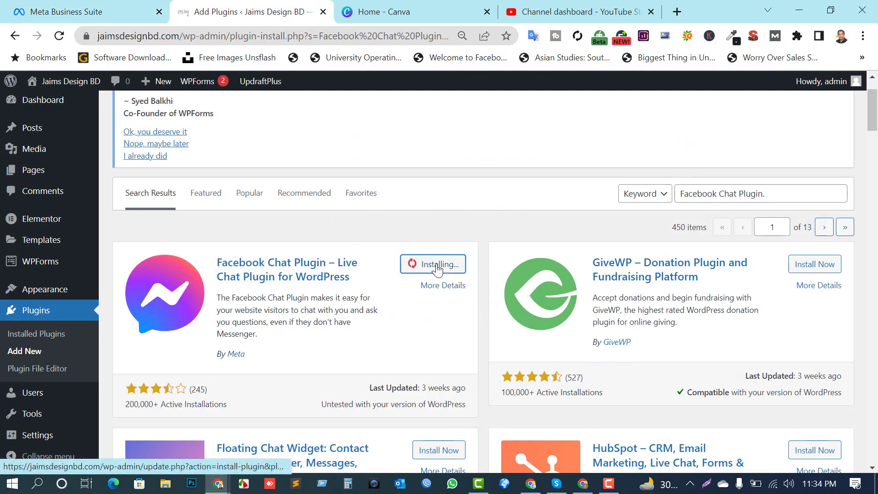
Check the eighth setup instruction in Meta Business Suite, and activate the installed Facebook Chat Plugin in WordPress.
{"action": "left_click", "coordinate": [122, 6]}
{"action": "left_click_drag", "start_coordinate": [370, 260], "coordinate": [420, 257]}
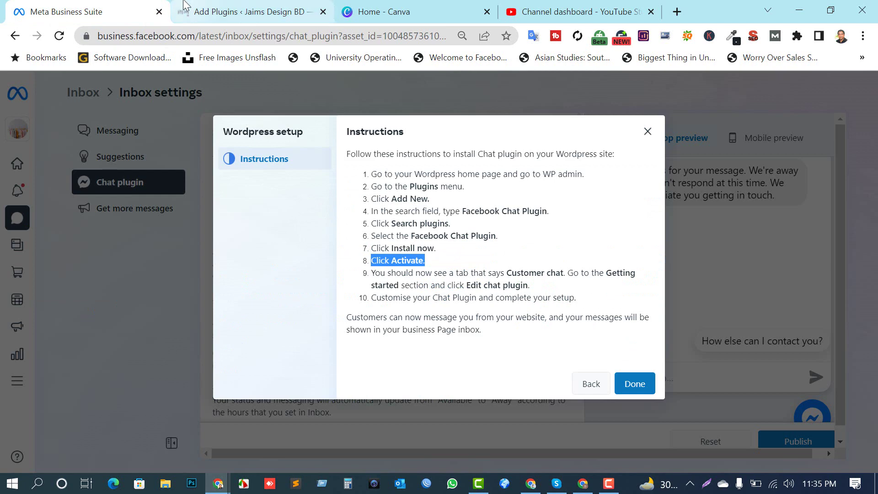
{"action": "left_click", "coordinate": [247, 12]}
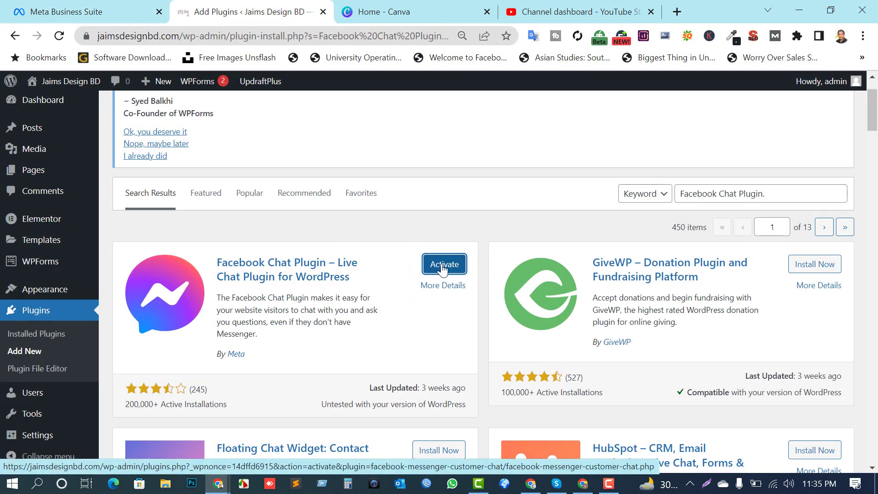
{"action": "left_click", "coordinate": [442, 269]}
Read the ninth setup instruction about Customer chat and Edit chat plugin, comparing it with the WordPress Plugins page.
{"action": "left_click", "coordinate": [91, 11]}
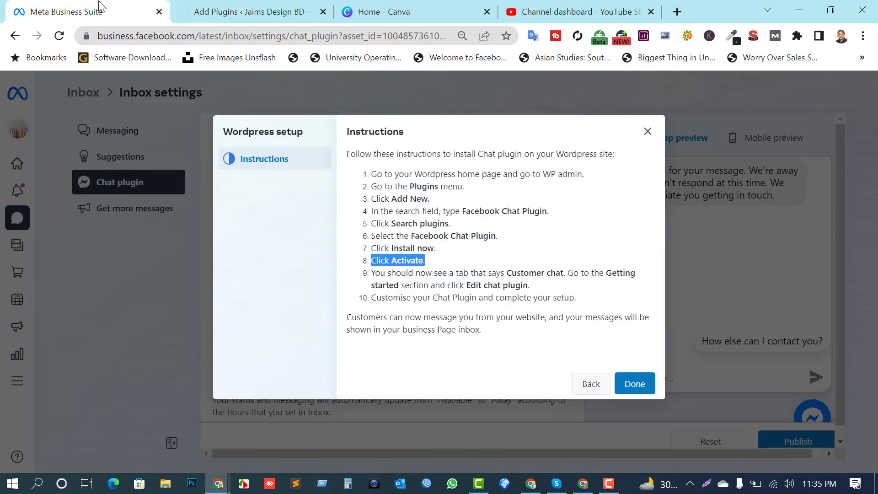
{"action": "left_click_drag", "start_coordinate": [380, 274], "coordinate": [626, 290]}
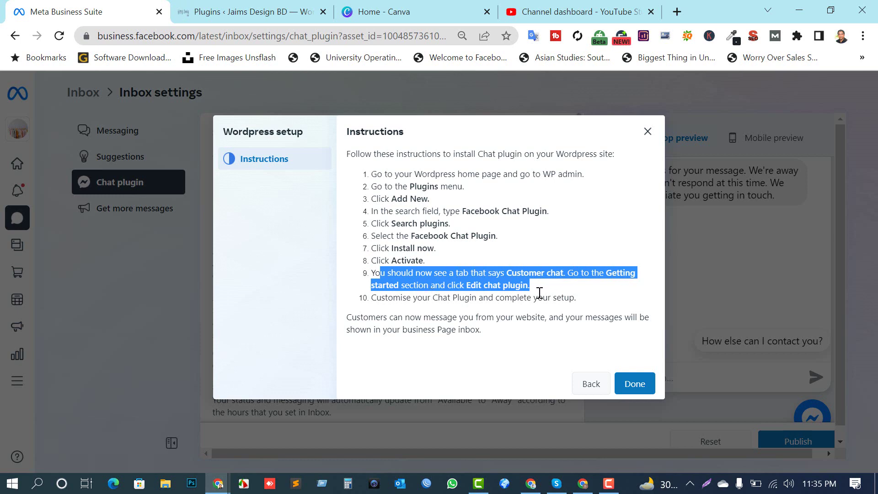
{"action": "left_click", "coordinate": [220, 5]}
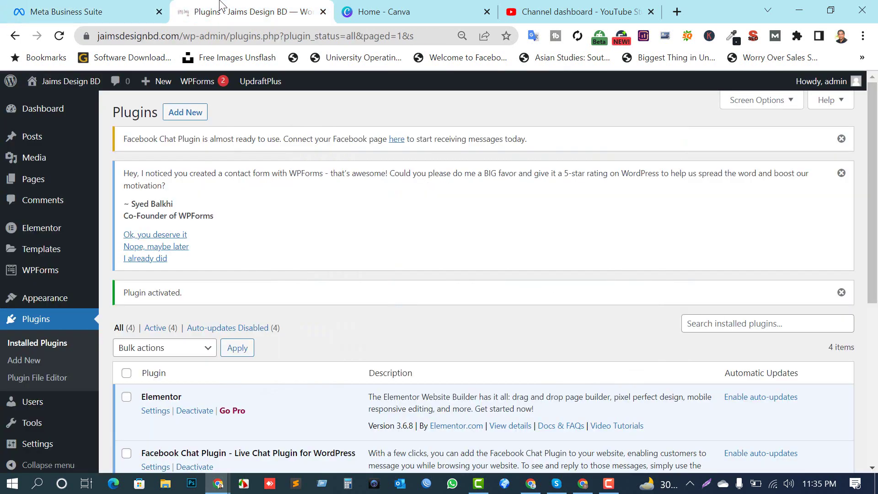
{"action": "left_click", "coordinate": [123, 8]}
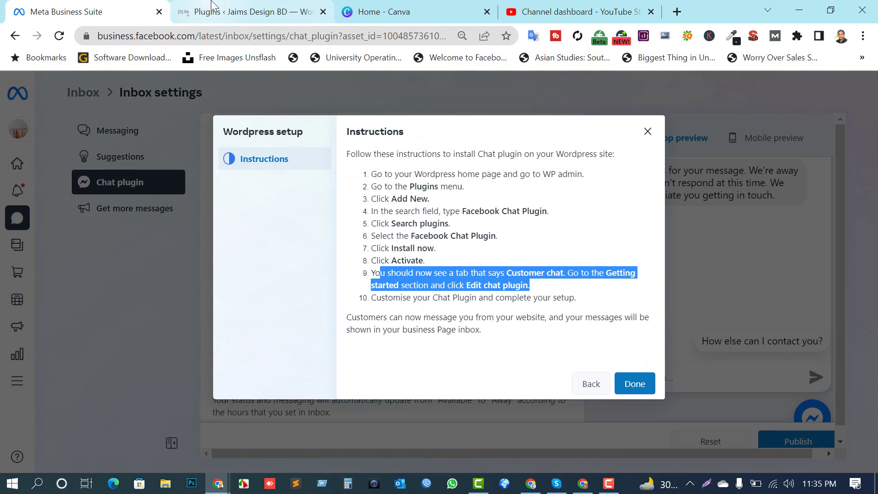
In the WordPress admin, open the installed Facebook Chat Plugin's settings and start the chat plugin setup.
{"action": "left_click", "coordinate": [212, 5]}
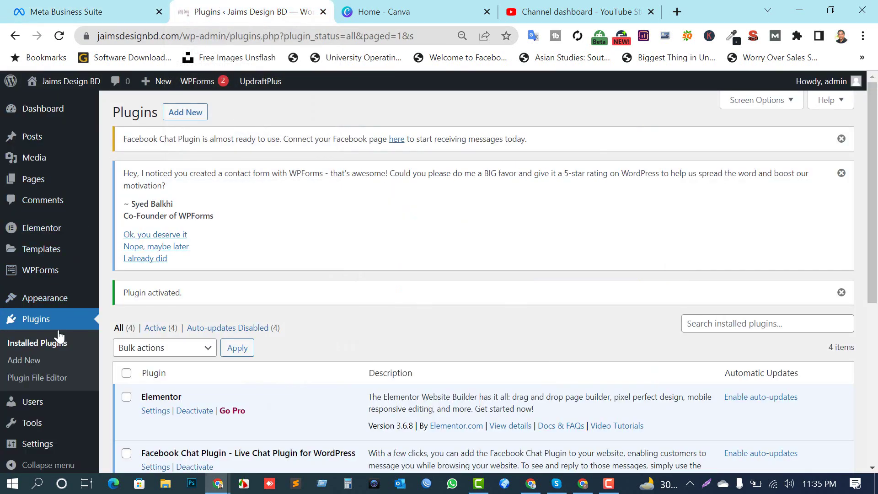
{"action": "scroll", "coordinate": [105, 343], "scroll_direction": "down", "scroll_amount": 3}
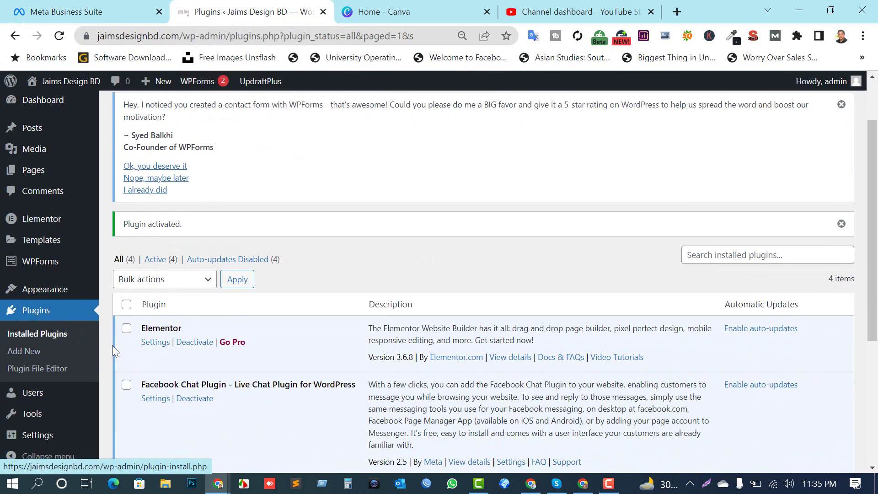
{"action": "scroll", "coordinate": [173, 343], "scroll_direction": "down", "scroll_amount": 2}
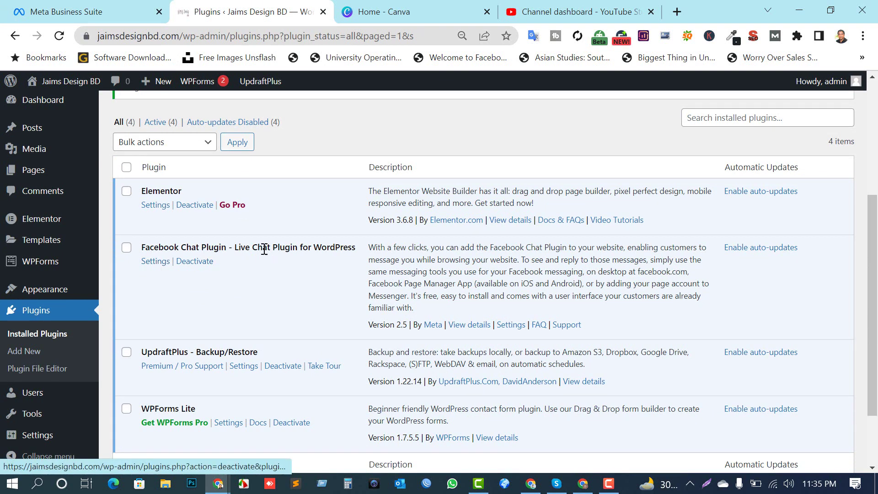
{"action": "left_click", "coordinate": [155, 261]}
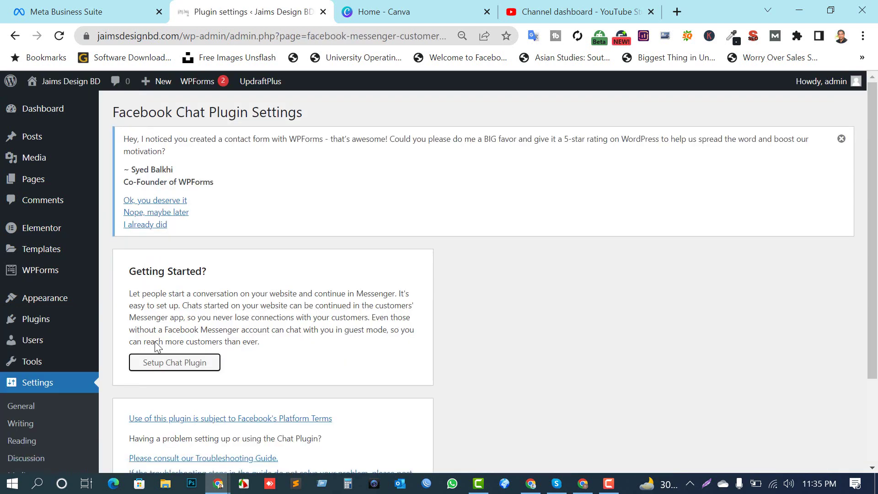
{"action": "left_click", "coordinate": [186, 368]}
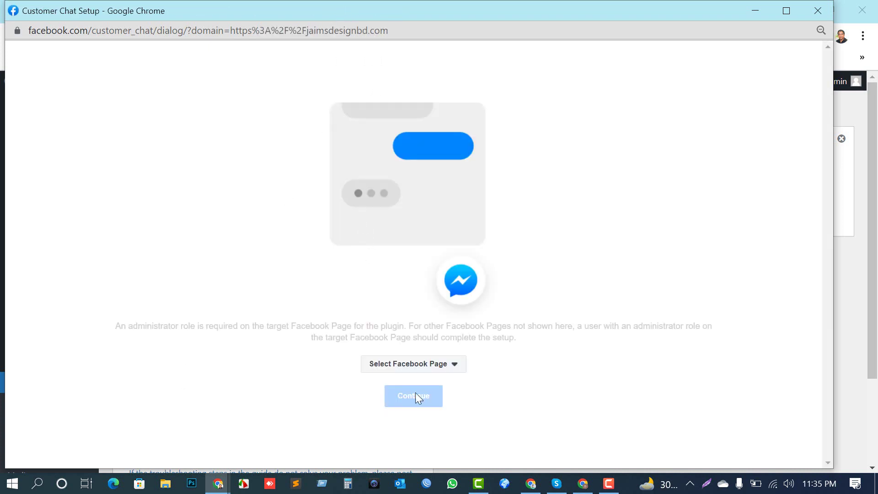
Choose Jaimes Design BD as the Facebook Page for the chat plugin and continue the setup.
{"action": "left_click", "coordinate": [458, 374]}
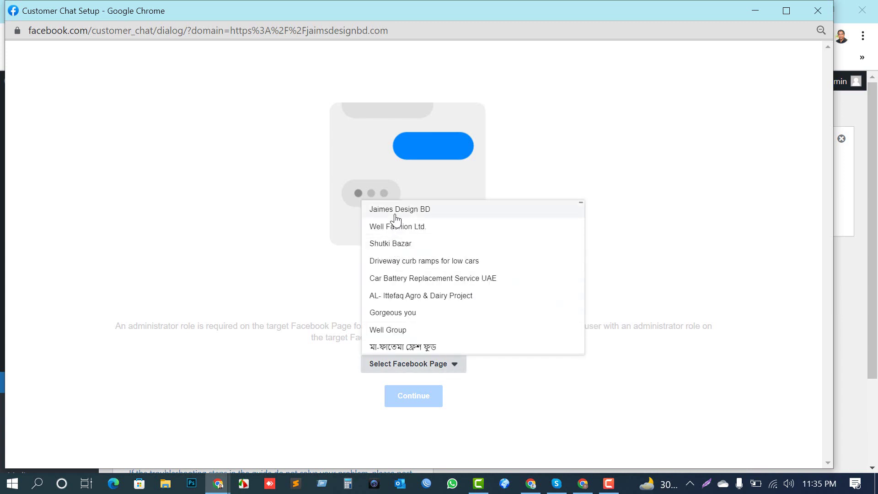
{"action": "left_click", "coordinate": [423, 213]}
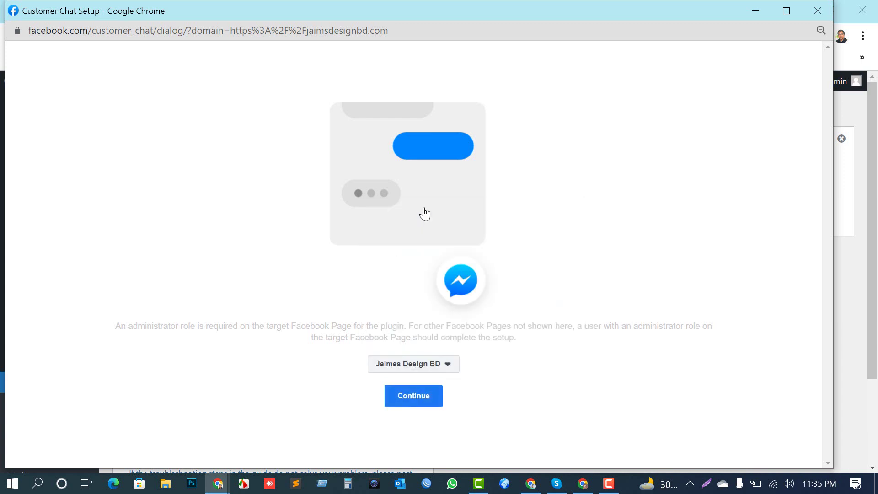
{"action": "left_click", "coordinate": [417, 396]}
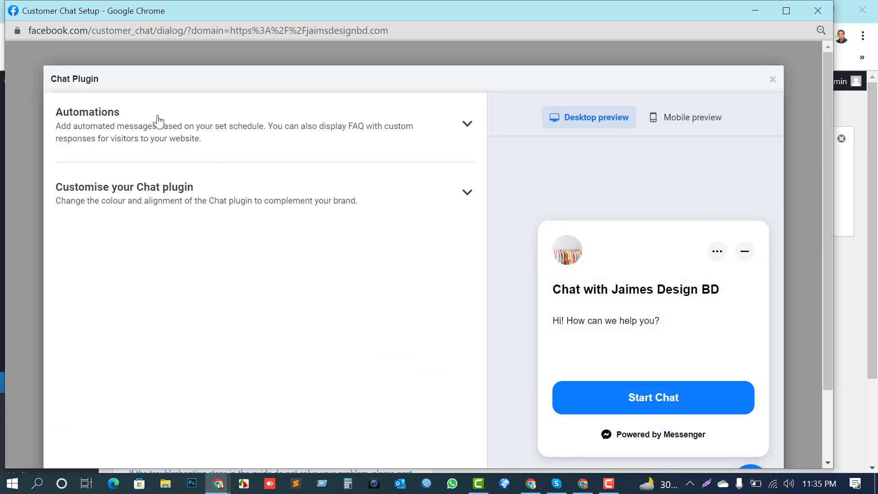
Compare the mobile and desktop previews of the chat plugin.
{"action": "left_click", "coordinate": [688, 118]}
{"action": "scroll", "coordinate": [690, 349], "scroll_direction": "down", "scroll_amount": 2}
{"action": "scroll", "coordinate": [592, 102], "scroll_direction": "up", "scroll_amount": 2}
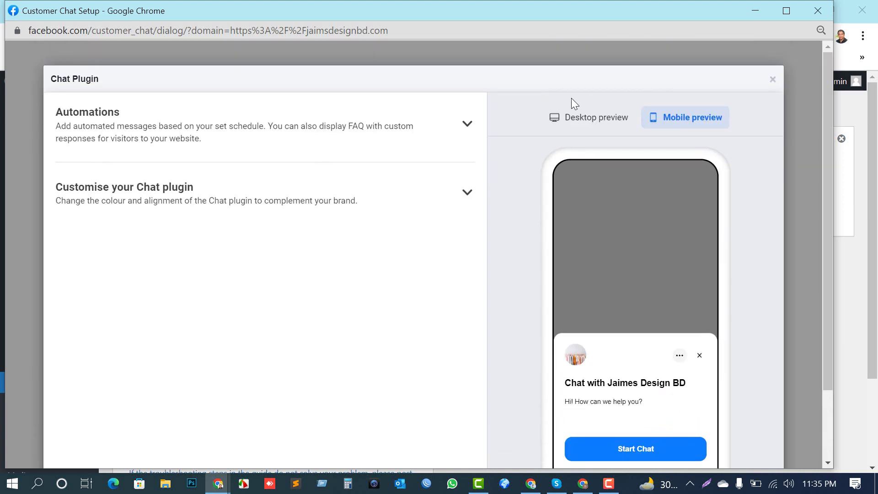
{"action": "left_click", "coordinate": [589, 117]}
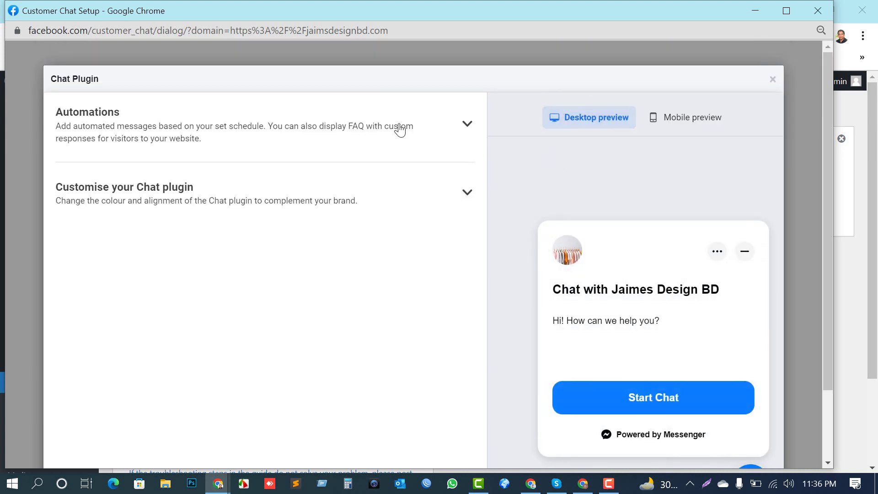
Expand the Automations settings and review the greeting, welcome message and frequently asked questions.
{"action": "left_click", "coordinate": [413, 131]}
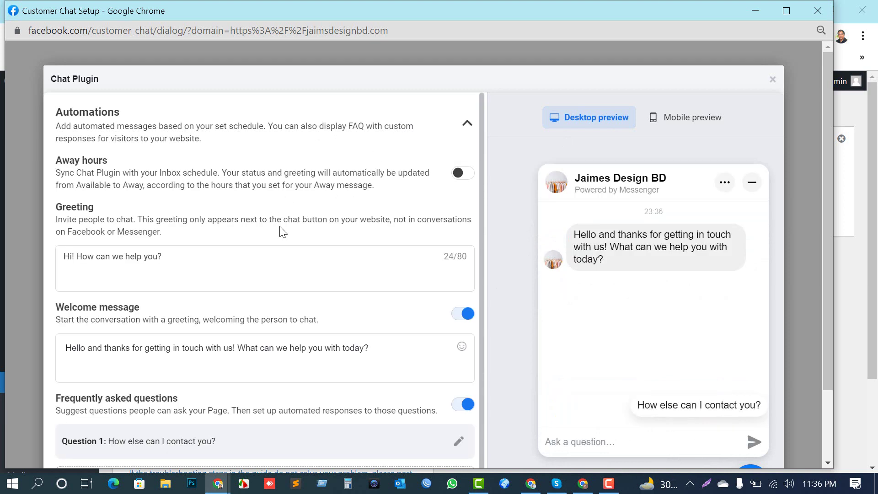
{"action": "left_click", "coordinate": [180, 256]}
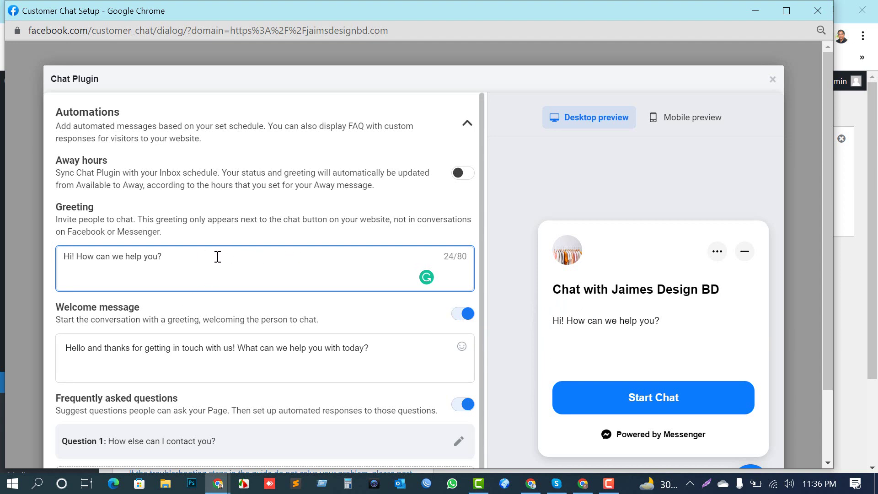
{"action": "scroll", "coordinate": [219, 262], "scroll_direction": "down", "scroll_amount": 1}
{"action": "left_click_drag", "start_coordinate": [67, 303], "coordinate": [331, 304]}
{"action": "left_click", "coordinate": [396, 297]}
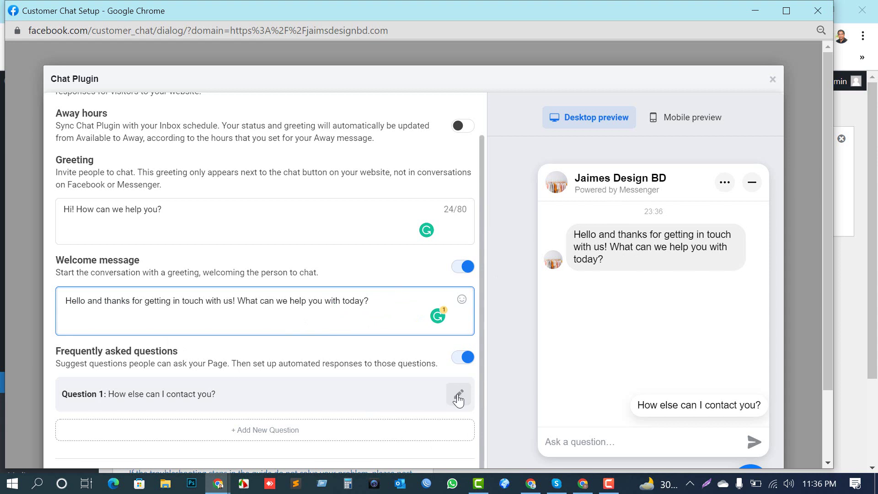
{"action": "scroll", "coordinate": [388, 221], "scroll_direction": "up", "scroll_amount": 1}
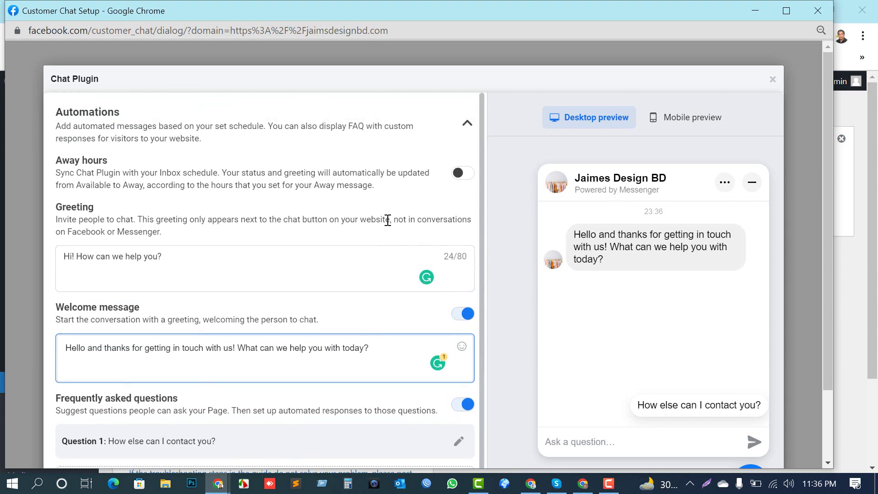
Turn on Away hours for the chat plugin, review the schedule and message options, and collapse the Automations settings.
{"action": "left_click", "coordinate": [464, 173]}
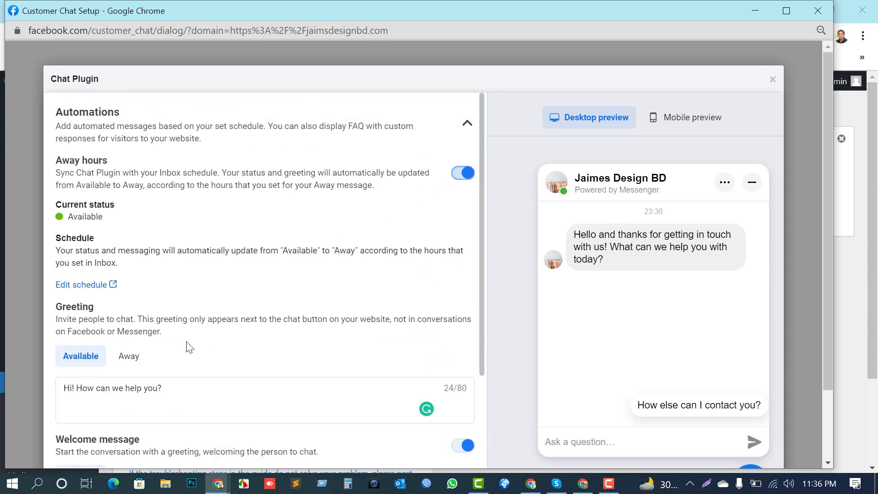
{"action": "scroll", "coordinate": [196, 346], "scroll_direction": "down", "scroll_amount": 2}
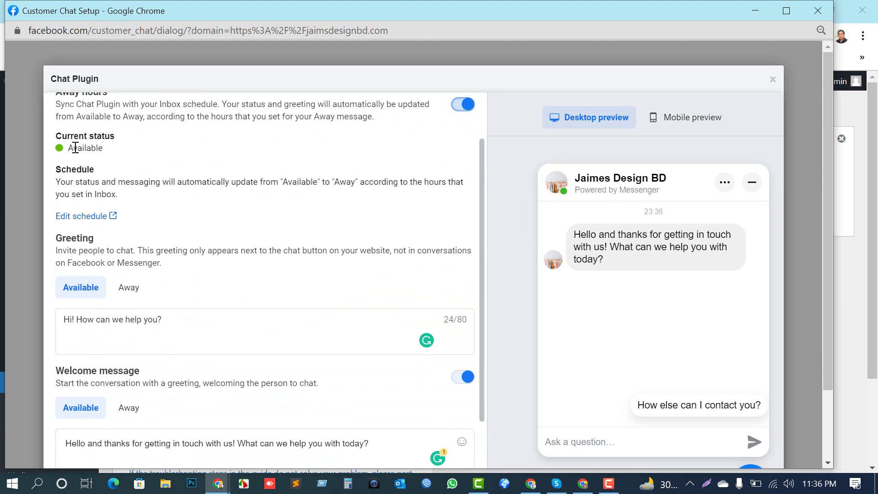
{"action": "scroll", "coordinate": [166, 309], "scroll_direction": "down", "scroll_amount": 3}
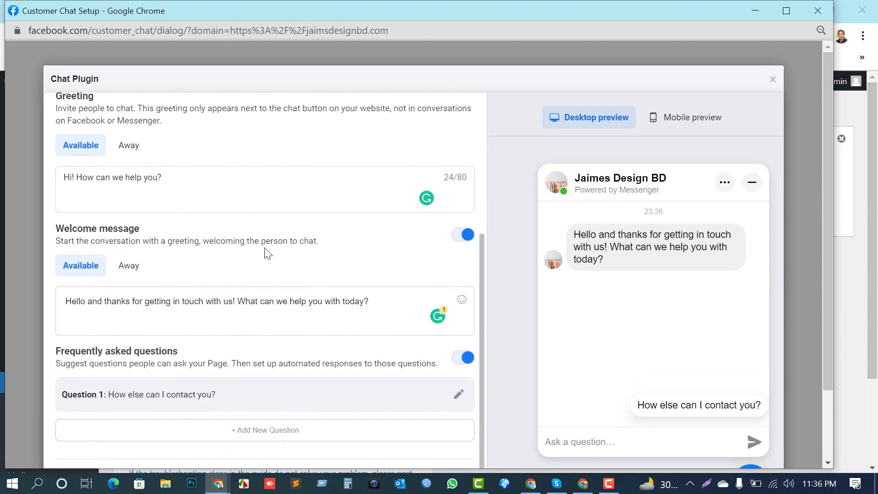
{"action": "scroll", "coordinate": [293, 281], "scroll_direction": "up", "scroll_amount": 1}
{"action": "scroll", "coordinate": [336, 221], "scroll_direction": "up", "scroll_amount": 4}
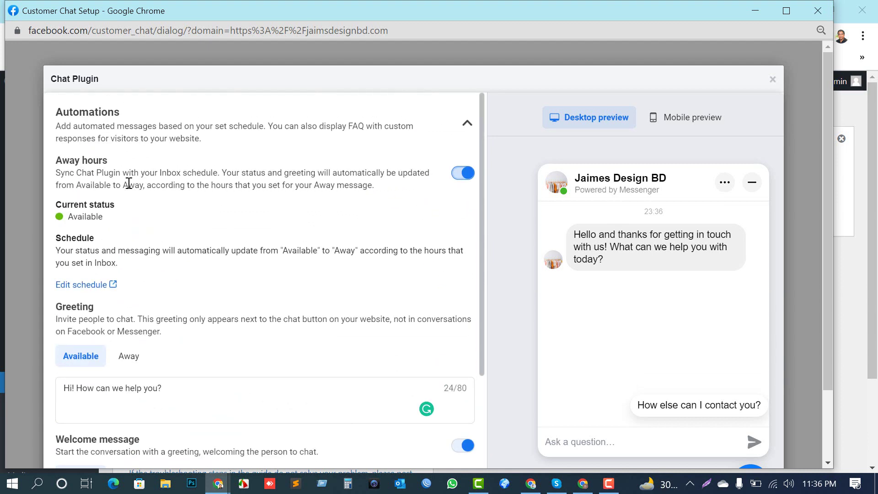
{"action": "left_click", "coordinate": [467, 123]}
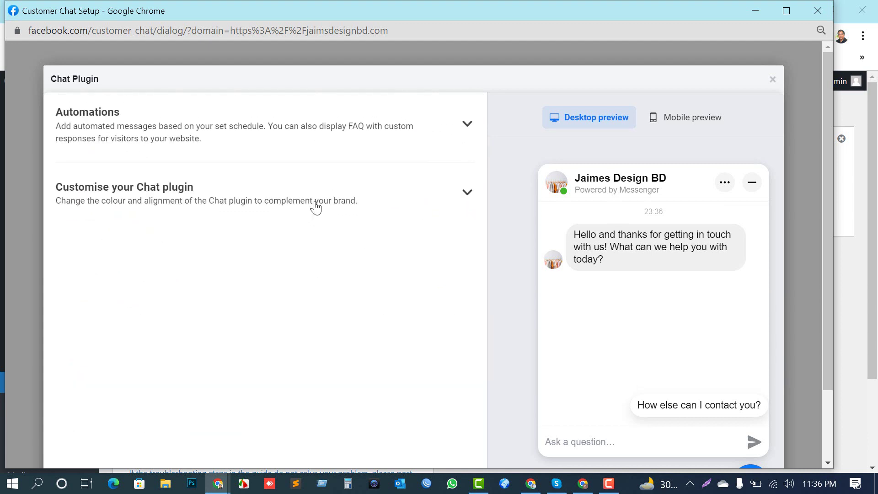
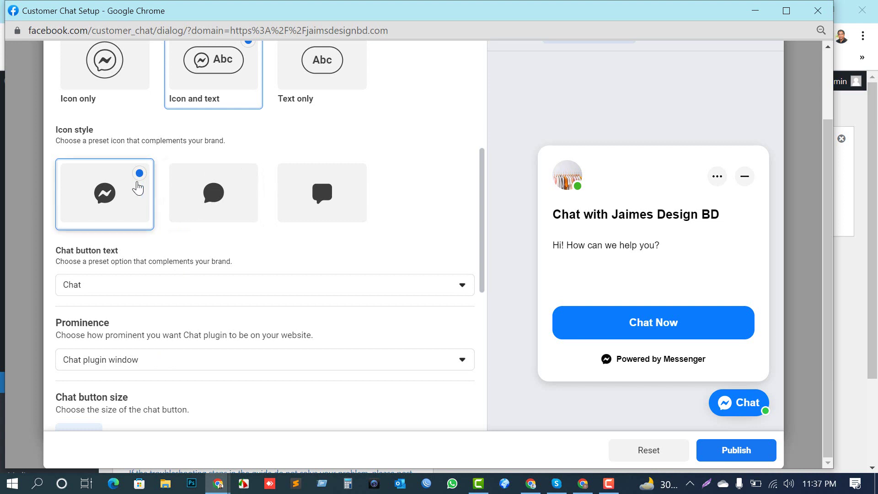
Try "Ask us" and "Help" as the chat button text, and set it back to "Chat".
{"action": "left_click", "coordinate": [145, 283]}
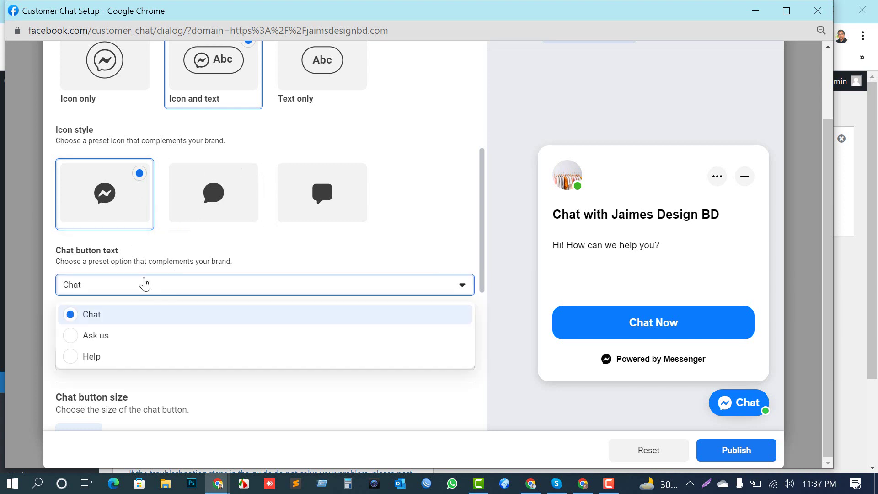
{"action": "left_click", "coordinate": [111, 344]}
{"action": "left_click", "coordinate": [120, 287]}
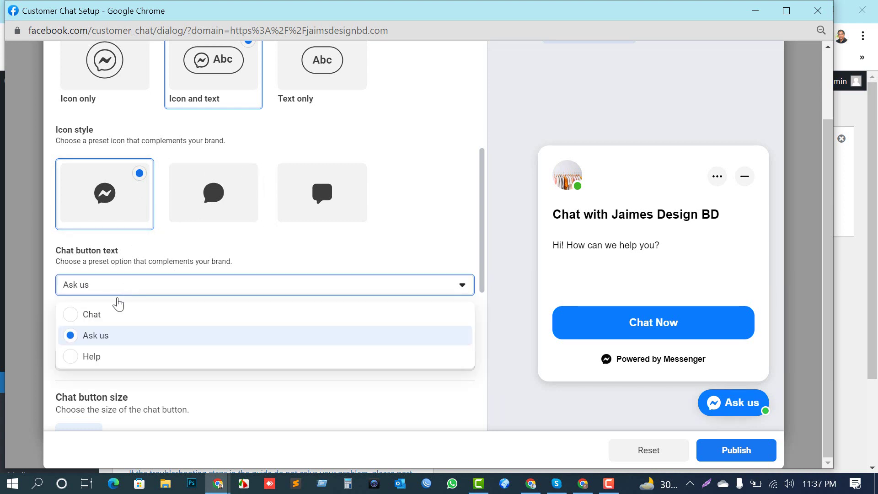
{"action": "left_click", "coordinate": [102, 356]}
{"action": "left_click", "coordinate": [100, 291]}
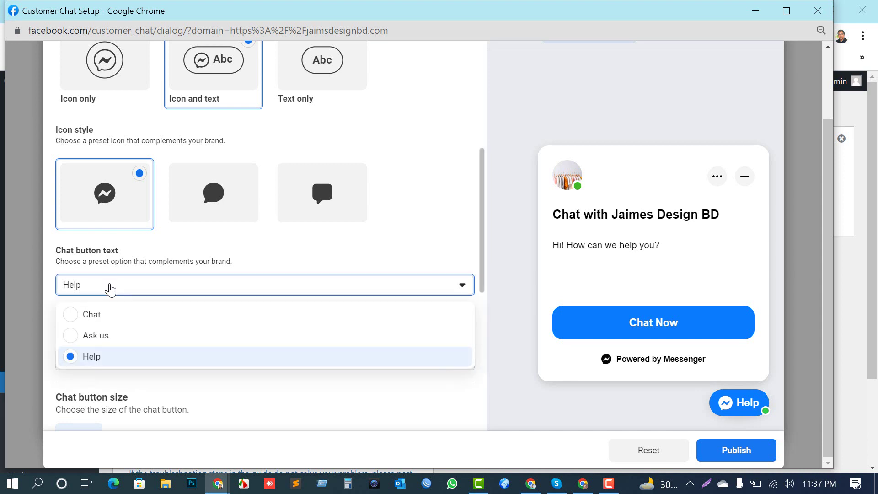
{"action": "left_click", "coordinate": [87, 314]}
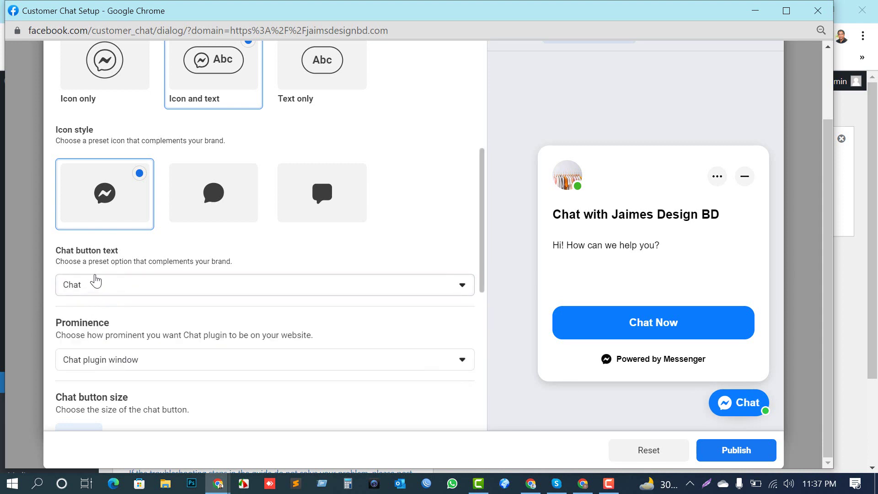
Try the "Text only" button display, and return the chat button to "Icon and text".
{"action": "scroll", "coordinate": [98, 280], "scroll_direction": "up", "scroll_amount": 2}
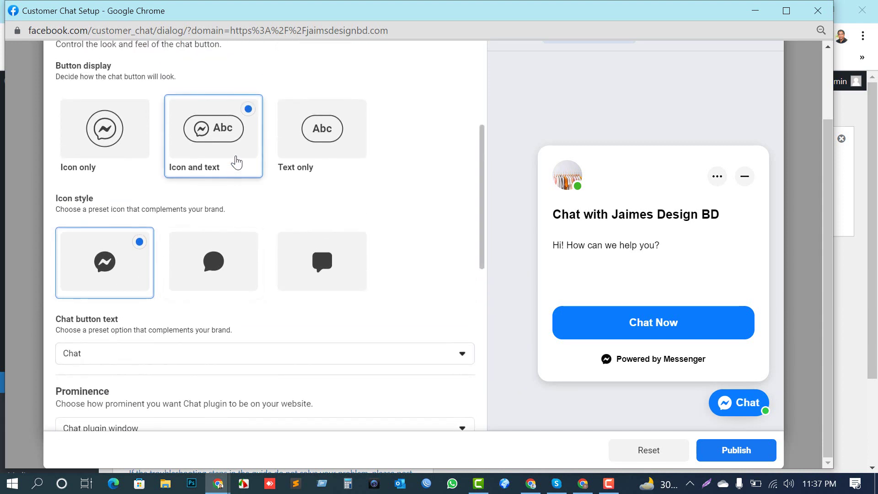
{"action": "left_click", "coordinate": [357, 116]}
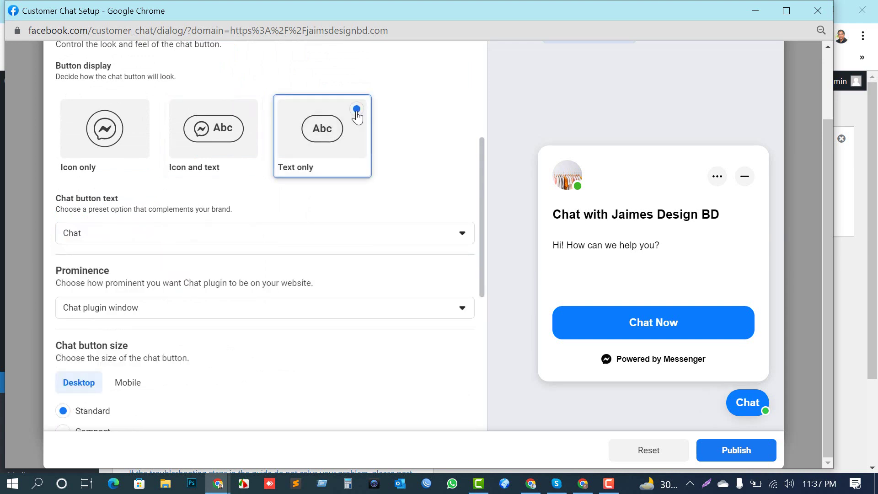
{"action": "scroll", "coordinate": [251, 268], "scroll_direction": "down", "scroll_amount": 3}
{"action": "scroll", "coordinate": [196, 280], "scroll_direction": "up", "scroll_amount": 3}
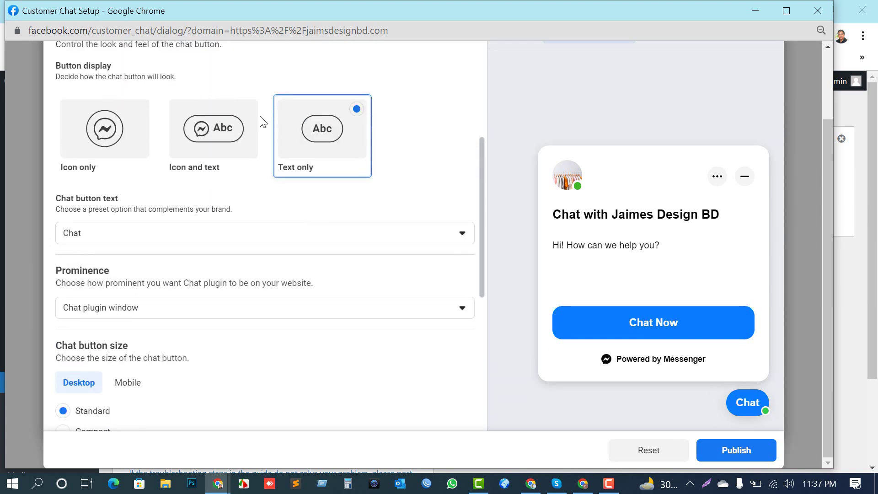
{"action": "left_click", "coordinate": [245, 115]}
Set the chat plugin's prominence to "Button and greeting".
{"action": "scroll", "coordinate": [164, 304], "scroll_direction": "down", "scroll_amount": 2}
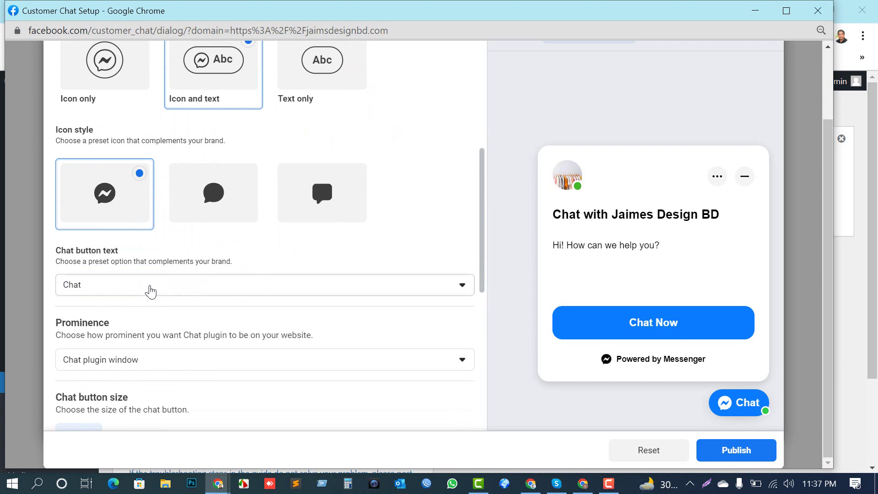
{"action": "scroll", "coordinate": [151, 293], "scroll_direction": "down", "scroll_amount": 2}
{"action": "scroll", "coordinate": [154, 297], "scroll_direction": "down", "scroll_amount": 7}
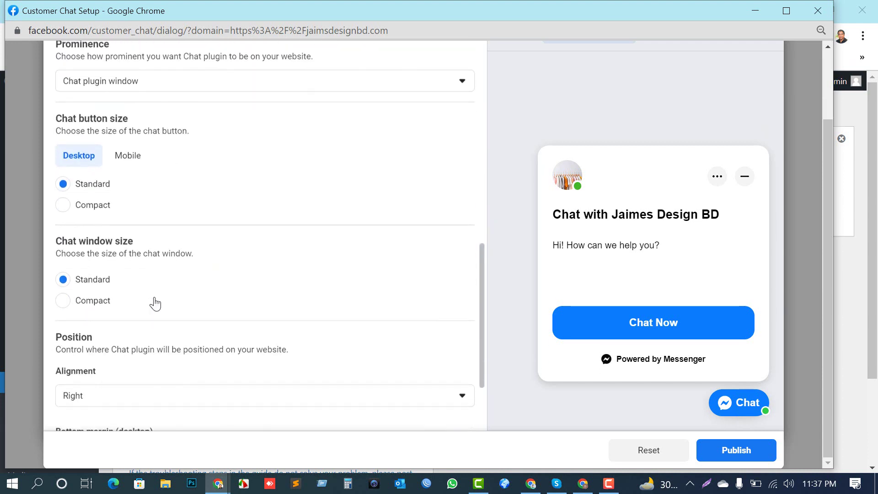
{"action": "scroll", "coordinate": [158, 306], "scroll_direction": "up", "scroll_amount": 6}
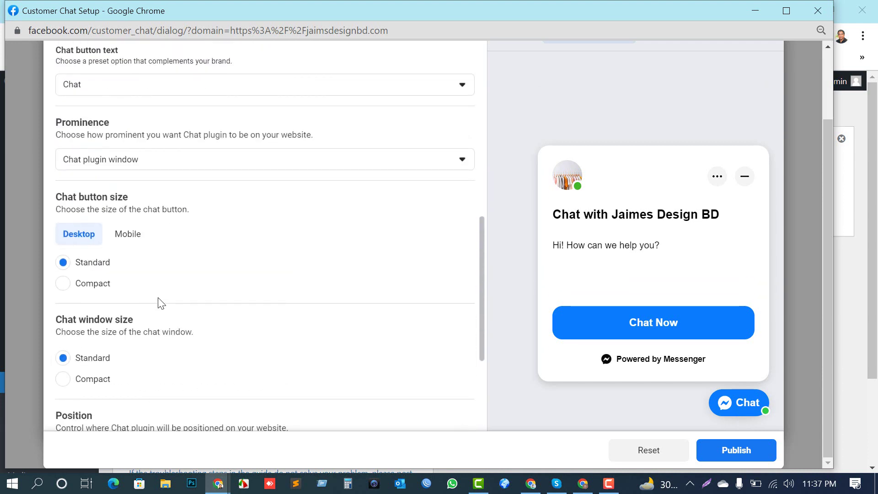
{"action": "left_click", "coordinate": [122, 234]}
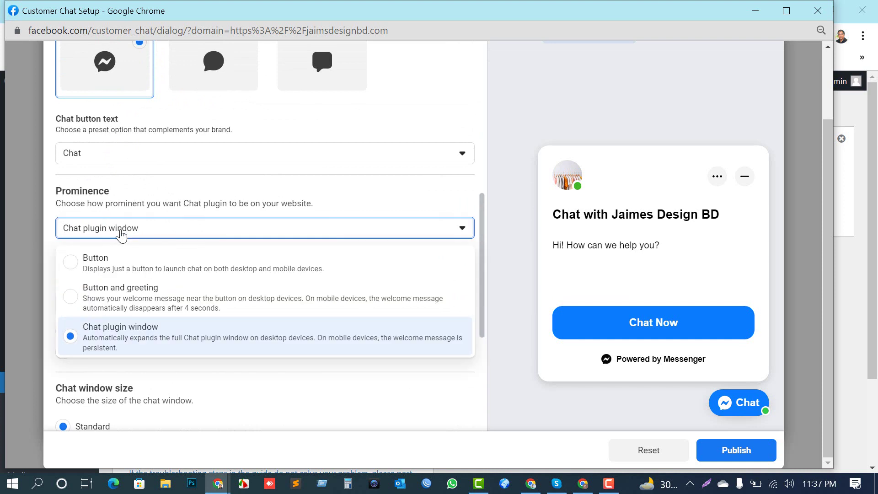
{"action": "left_click", "coordinate": [121, 233]}
{"action": "left_click", "coordinate": [121, 233]}
{"action": "left_click", "coordinate": [110, 305]}
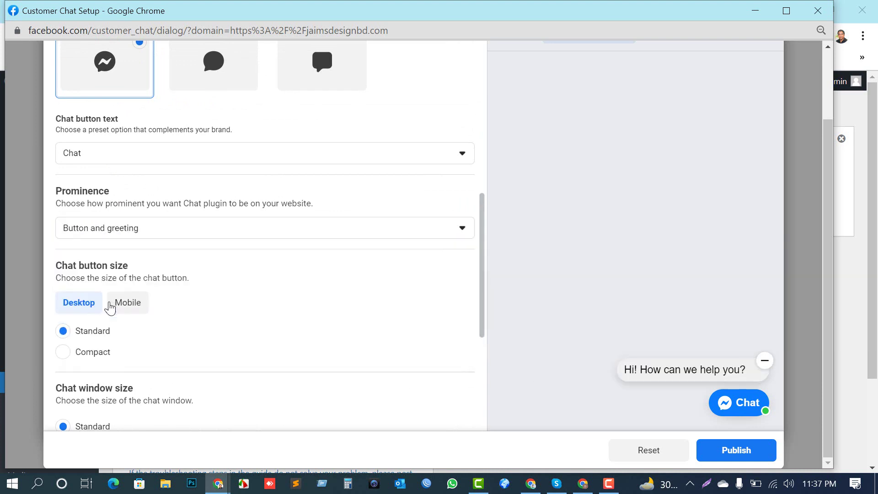
Examine the chat button size options for mobile and desktop, along with the chat window size and position settings.
{"action": "scroll", "coordinate": [167, 333], "scroll_direction": "down", "scroll_amount": 3}
{"action": "scroll", "coordinate": [271, 296], "scroll_direction": "down", "scroll_amount": 2}
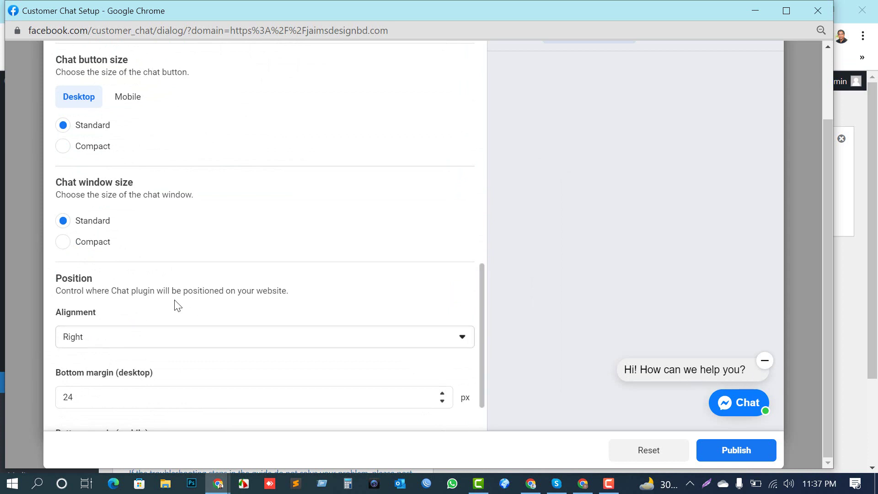
{"action": "scroll", "coordinate": [174, 303], "scroll_direction": "up", "scroll_amount": 3}
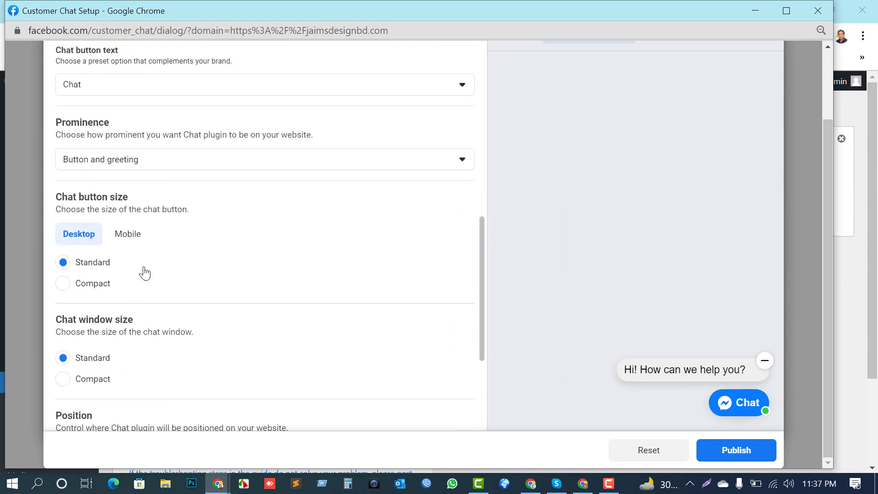
{"action": "left_click", "coordinate": [131, 238]}
{"action": "left_click", "coordinate": [86, 240]}
{"action": "scroll", "coordinate": [109, 254], "scroll_direction": "down", "scroll_amount": 4}
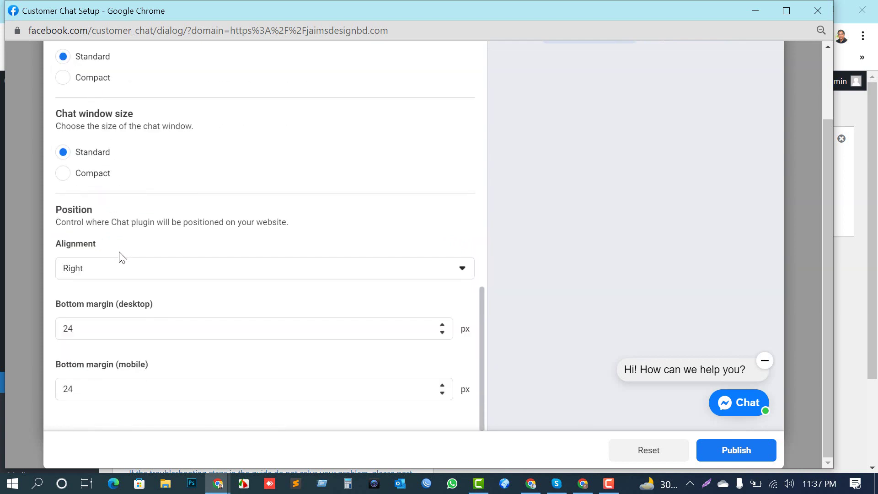
Review the chat plugin's icon style and chat button text options, keeping "Chat" as the button text.
{"action": "scroll", "coordinate": [107, 269], "scroll_direction": "up", "scroll_amount": 6}
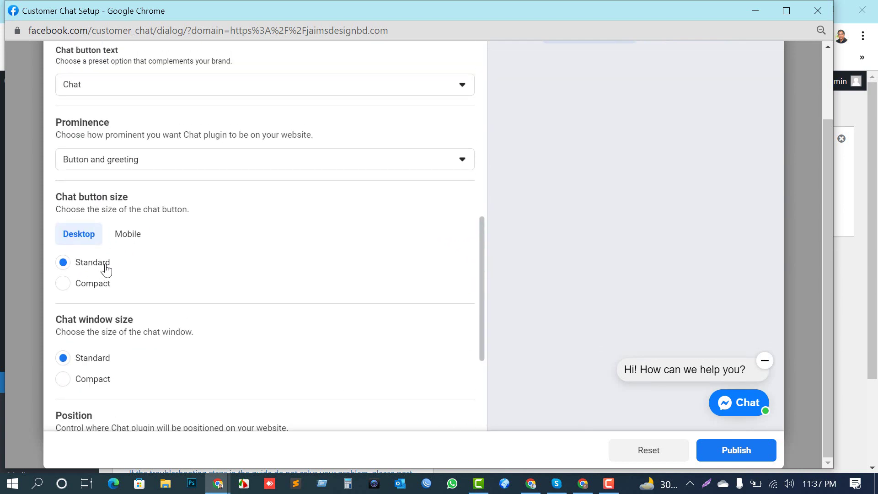
{"action": "scroll", "coordinate": [137, 189], "scroll_direction": "up", "scroll_amount": 3}
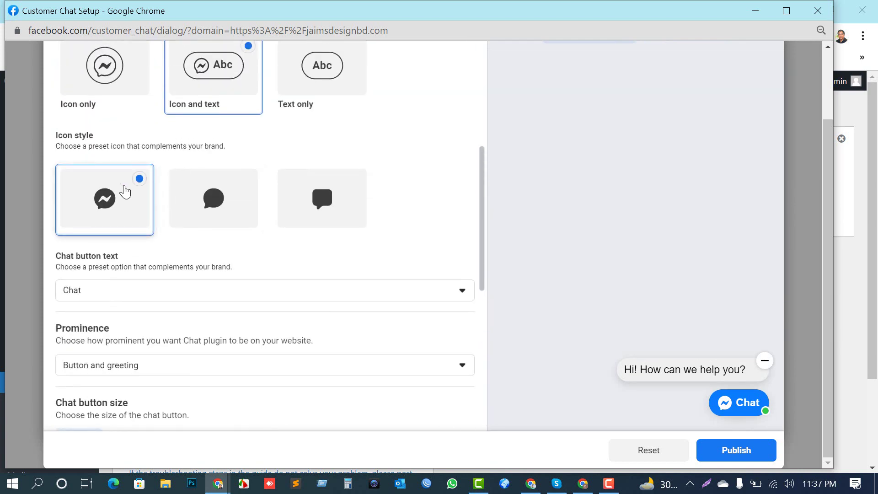
{"action": "scroll", "coordinate": [123, 195], "scroll_direction": "down", "scroll_amount": 2}
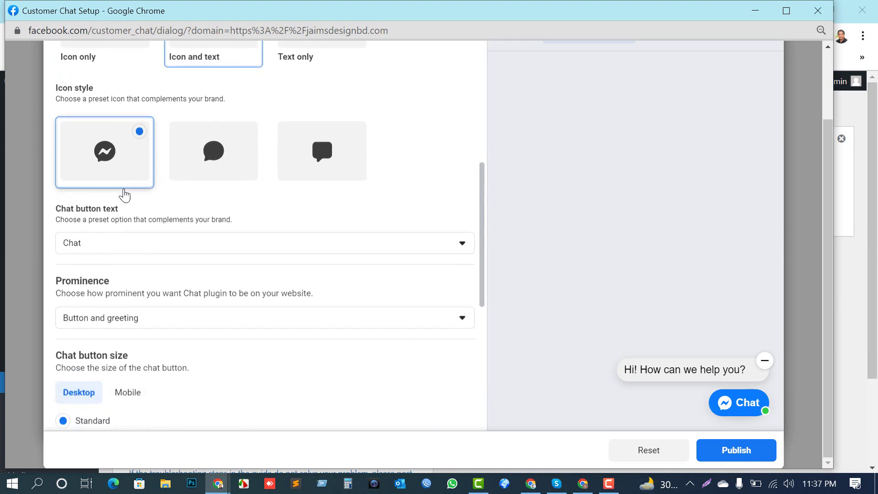
{"action": "left_click", "coordinate": [118, 221]}
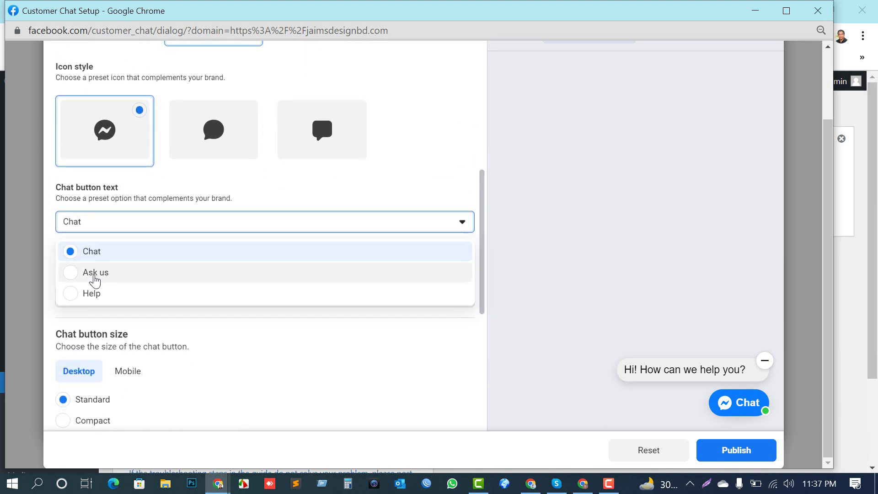
{"action": "left_click", "coordinate": [89, 253]}
{"action": "scroll", "coordinate": [90, 254], "scroll_direction": "down", "scroll_amount": 3}
{"action": "scroll", "coordinate": [91, 209], "scroll_direction": "up", "scroll_amount": 2}
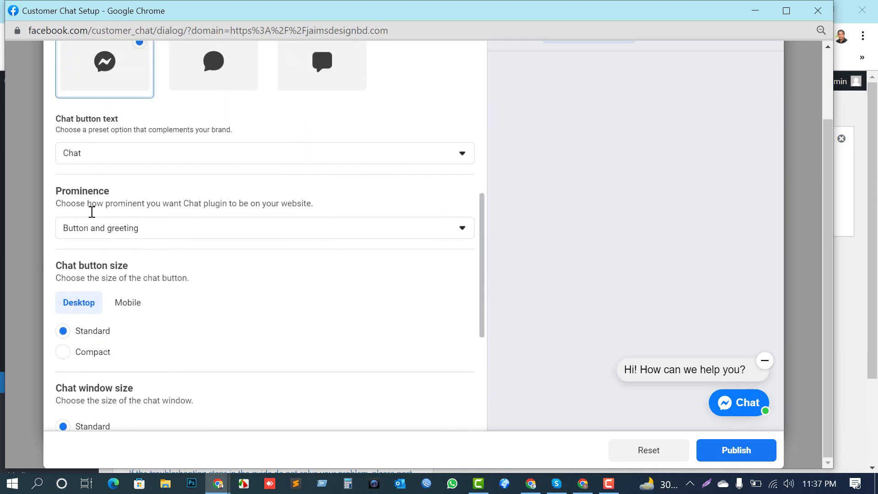
Try the "Chat plugin window" prominence, and set the chat plugin's prominence to "Button".
{"action": "left_click", "coordinate": [100, 229]}
{"action": "left_click", "coordinate": [80, 258]}
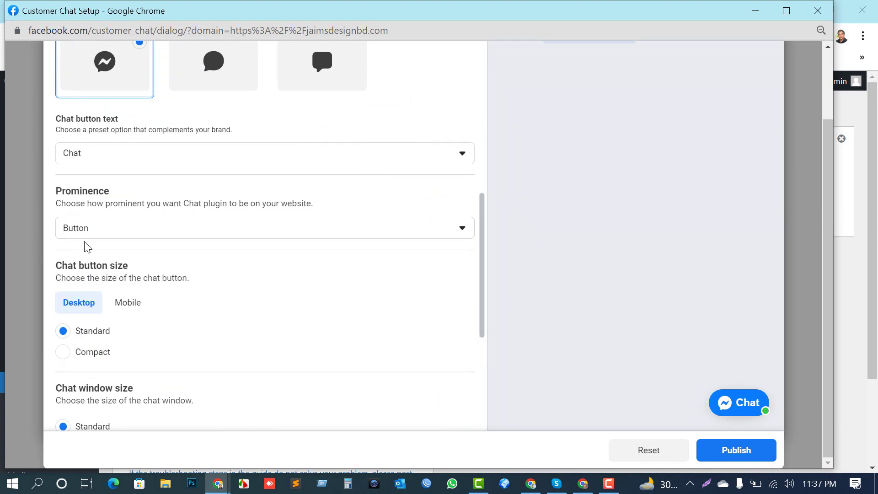
{"action": "left_click", "coordinate": [87, 231]}
{"action": "left_click", "coordinate": [89, 343]}
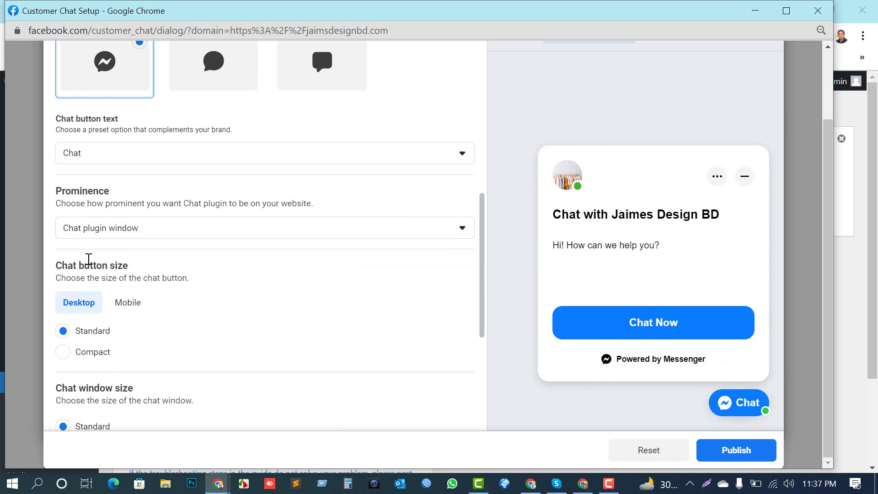
{"action": "left_click", "coordinate": [127, 231]}
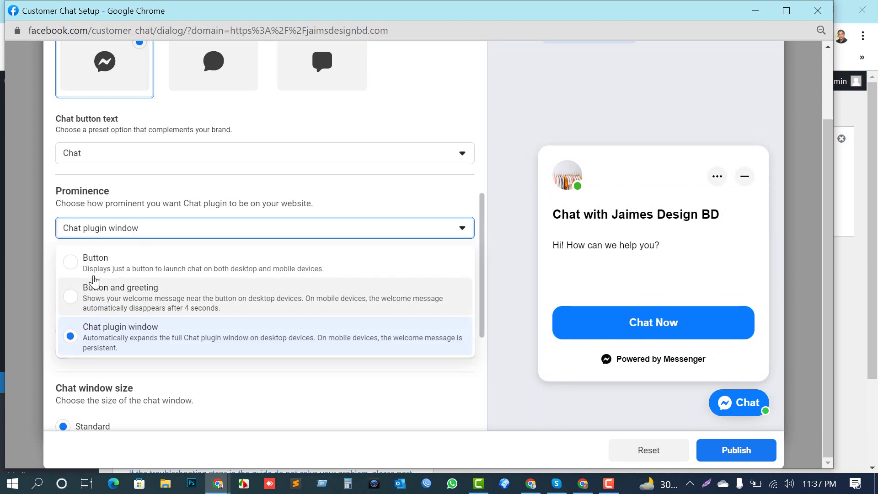
{"action": "left_click", "coordinate": [90, 263]}
Set the chat window size to Compact.
{"action": "scroll", "coordinate": [120, 297], "scroll_direction": "down", "scroll_amount": 3}
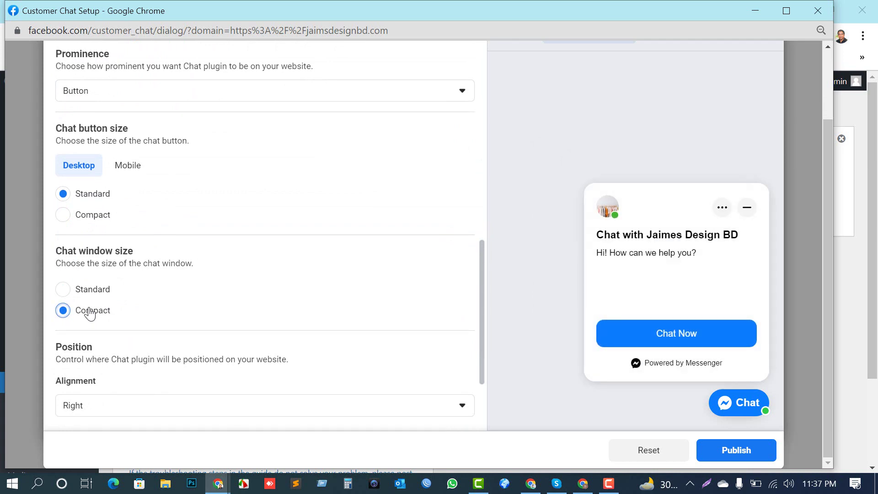
{"action": "left_click", "coordinate": [86, 291]}
{"action": "left_click", "coordinate": [86, 316]}
Try a larger bottom margin for desktop, and set it back to 24 px.
{"action": "scroll", "coordinate": [84, 290], "scroll_direction": "down", "scroll_amount": 3}
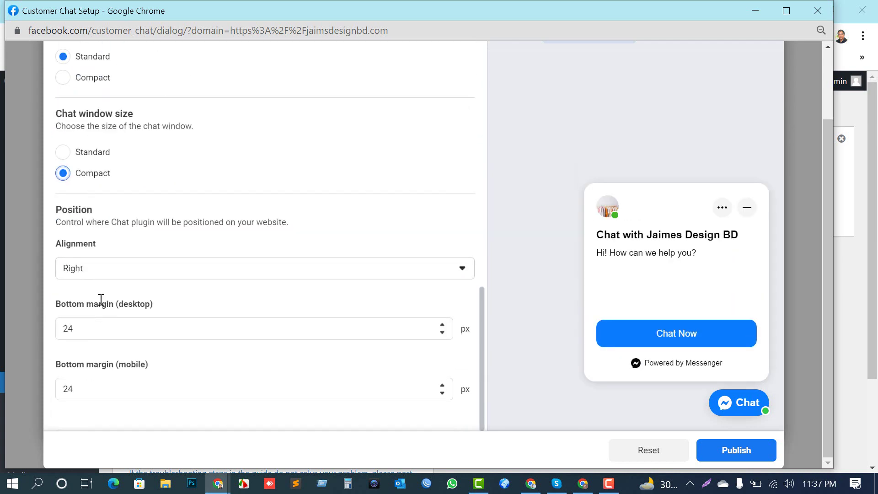
{"action": "left_click", "coordinate": [105, 333]}
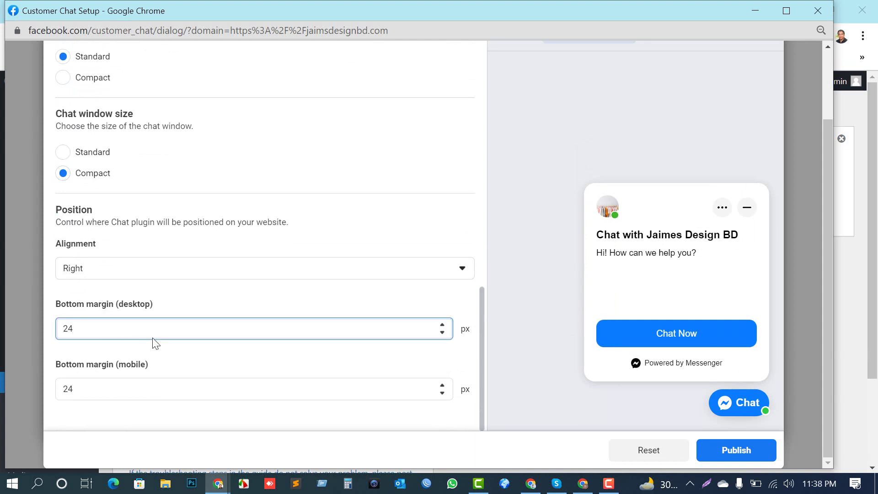
{"action": "left_click", "coordinate": [442, 325]}
{"action": "left_click", "coordinate": [443, 325]}
{"action": "left_click", "coordinate": [443, 325]}
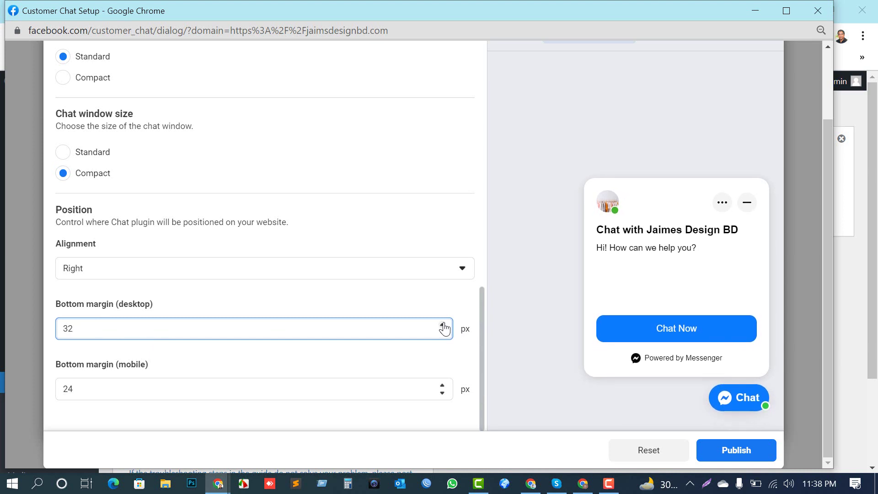
{"action": "left_click", "coordinate": [442, 325]}
{"action": "left_click", "coordinate": [443, 333]}
{"action": "left_click", "coordinate": [442, 333]}
{"action": "left_click", "coordinate": [442, 332]}
{"action": "left_click", "coordinate": [443, 332]}
{"action": "left_click", "coordinate": [442, 333]}
{"action": "left_click", "coordinate": [443, 333]}
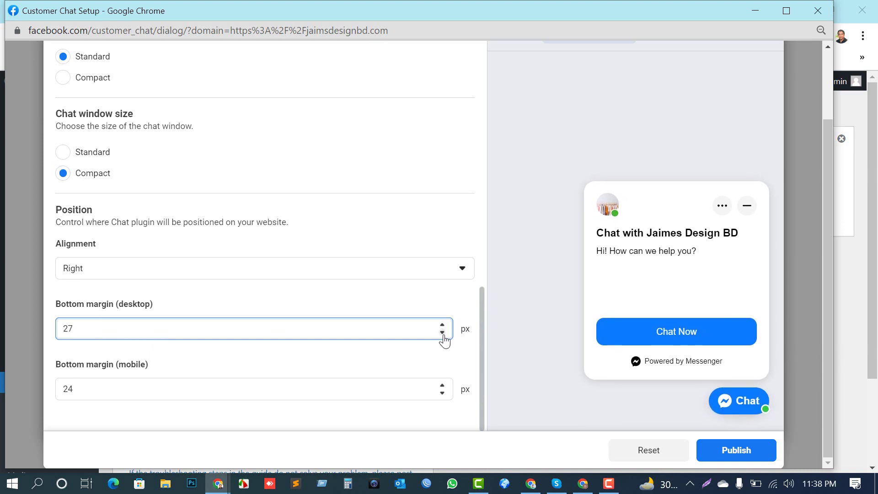
{"action": "left_click", "coordinate": [442, 333]}
{"action": "left_click", "coordinate": [442, 332]}
{"action": "left_click", "coordinate": [442, 333]}
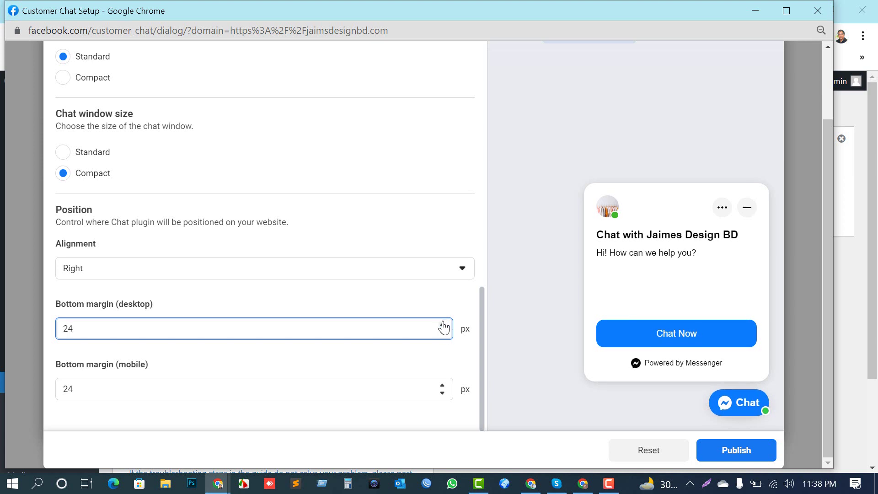
Publish the chat plugin changes and close the Customer Chat Setup window.
{"action": "left_click", "coordinate": [749, 453]}
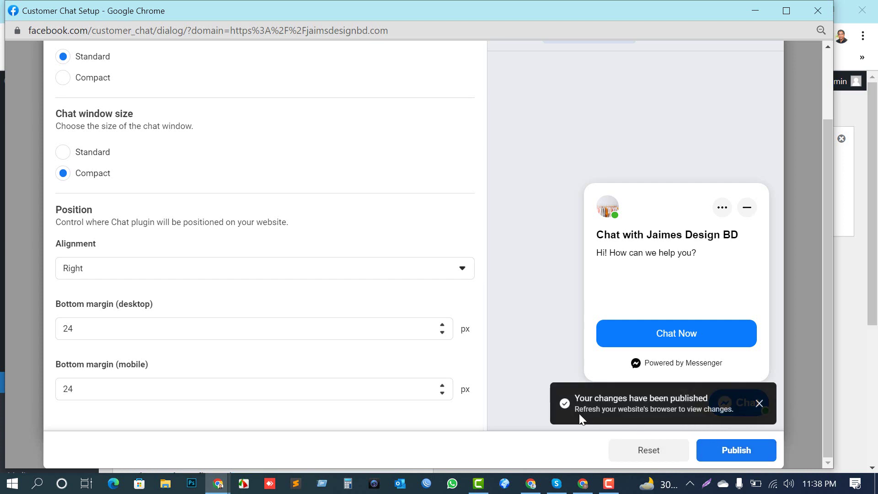
{"action": "left_click", "coordinate": [736, 446]}
{"action": "key", "text": "F10"}
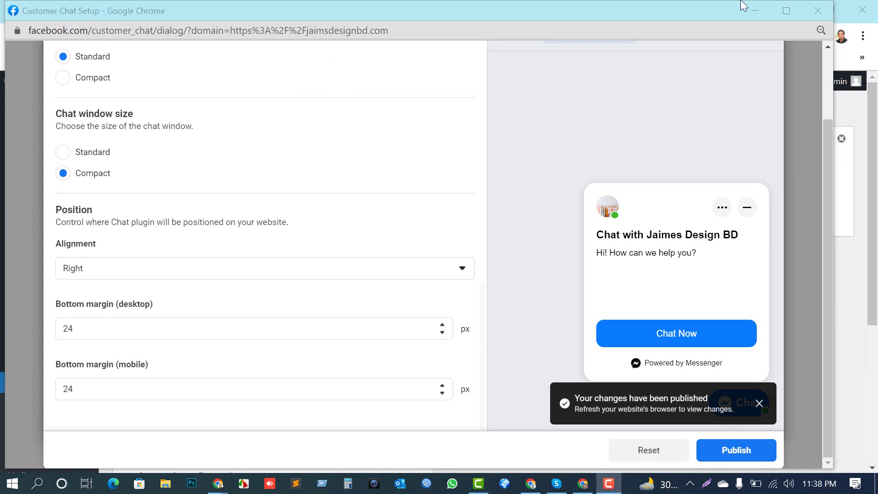
{"action": "left_click", "coordinate": [826, 12]}
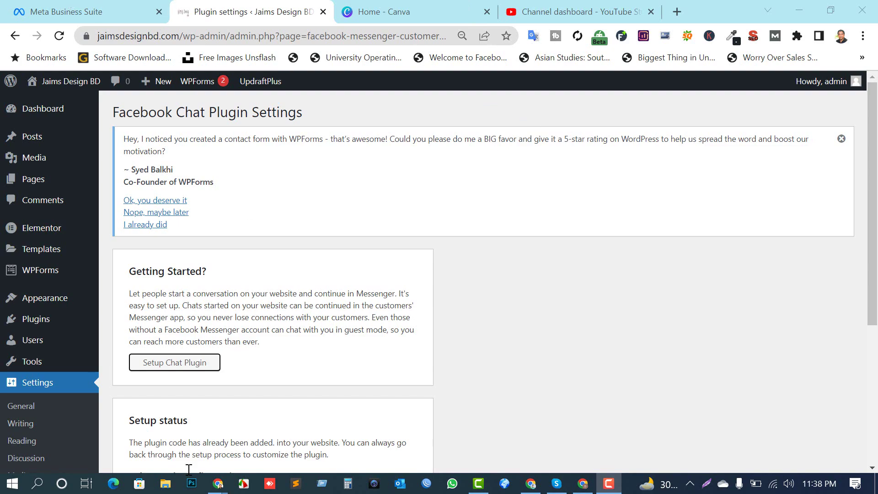
Open the jaimsdesignbd.com home page in a new browser tab.
{"action": "mouse_move", "coordinate": [217, 483]}
{"action": "left_click", "coordinate": [280, 376]}
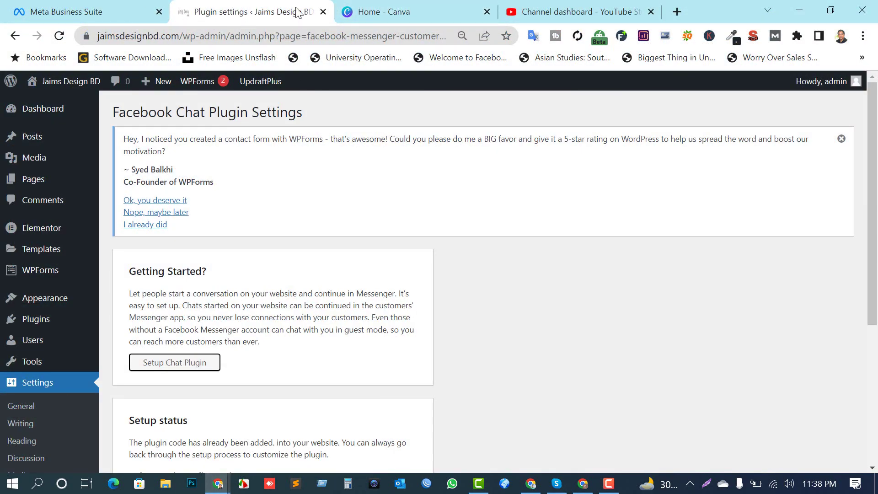
{"action": "left_click", "coordinate": [677, 12]}
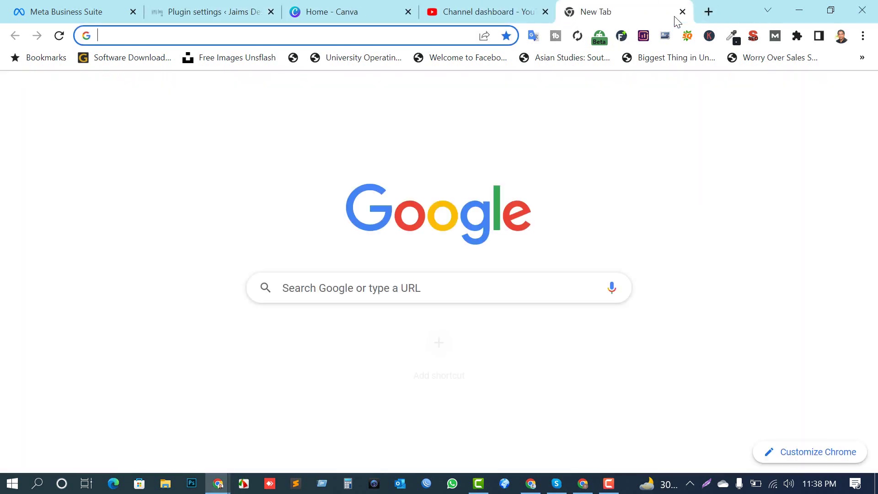
{"action": "type", "text": "jam"}
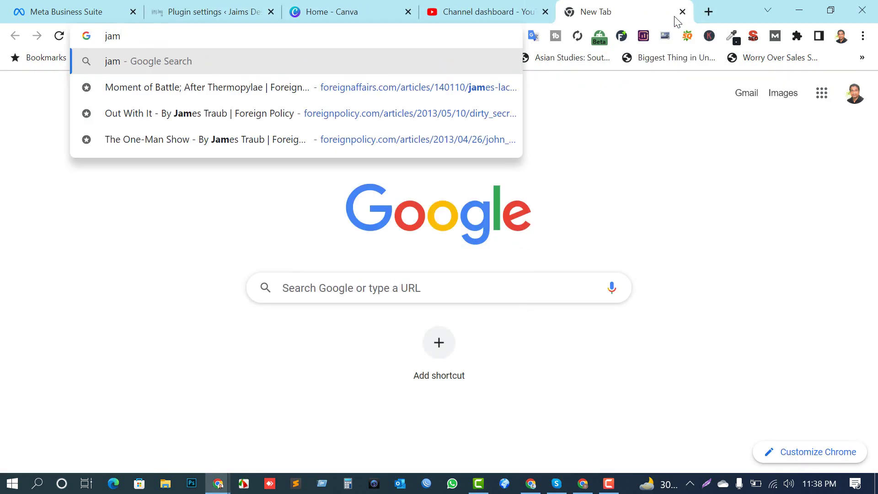
{"action": "type", "text": "es"}
{"action": "key", "text": "BackSpace"}
{"action": "key", "text": "BackSpace"}
{"action": "type", "text": "im"}
{"action": "key", "text": "Return"}
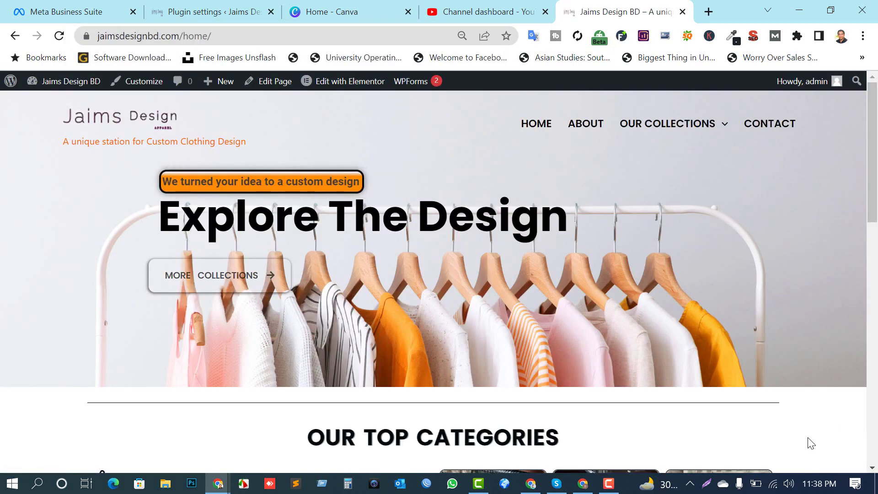
Open the chat widget on the home page and start a chat with the logged-in Facebook account.
{"action": "scroll", "coordinate": [710, 297], "scroll_direction": "down", "scroll_amount": 10}
{"action": "scroll", "coordinate": [715, 304], "scroll_direction": "up", "scroll_amount": 10}
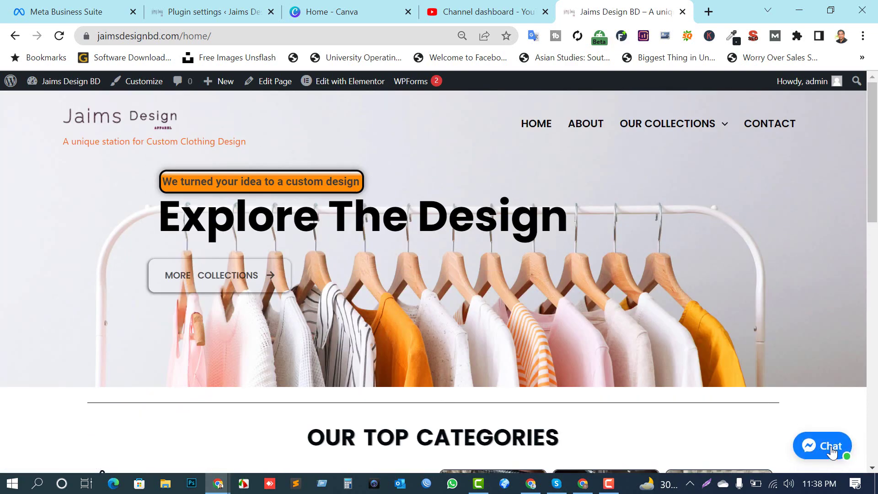
{"action": "left_click", "coordinate": [830, 450]}
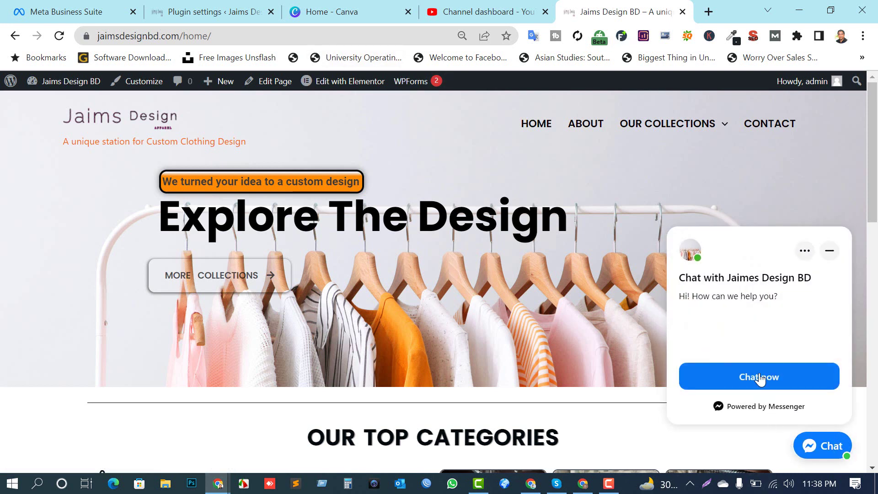
{"action": "left_click", "coordinate": [759, 378]}
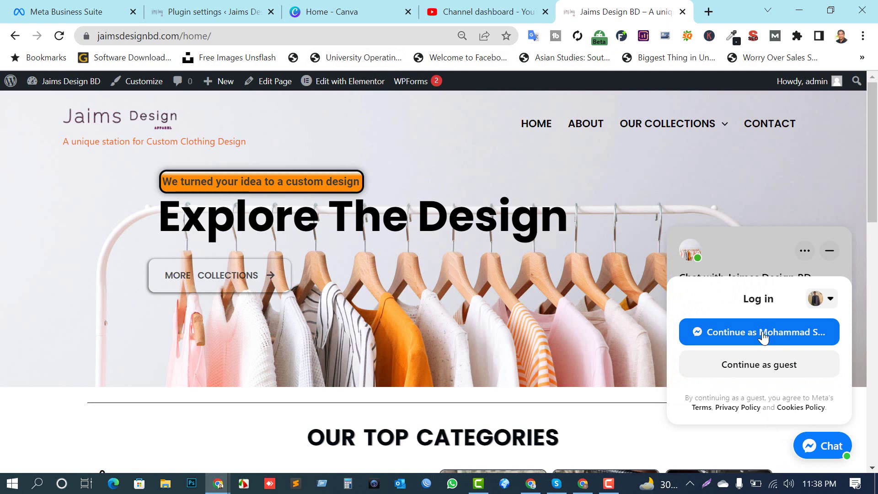
{"action": "left_click", "coordinate": [763, 337]}
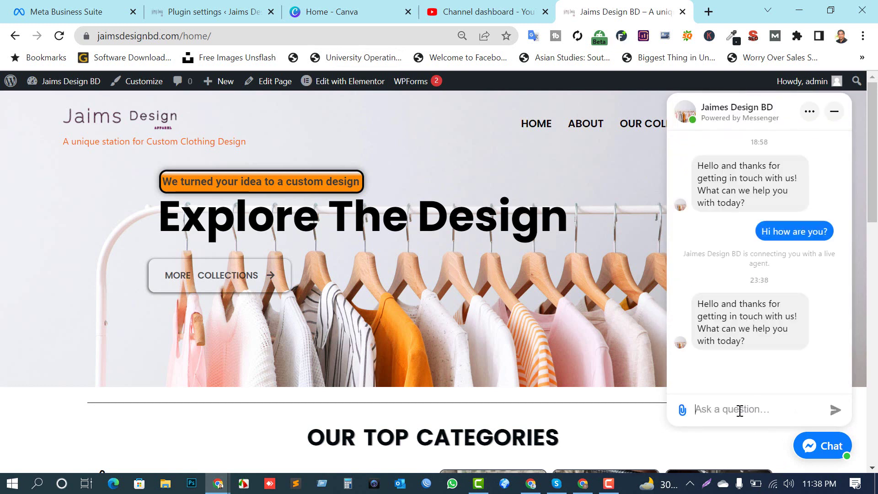
Send the chat message "Hi, This is from Free learning earning." to Jaimes Design BD.
{"action": "type", "text": "Hi, This is M"}
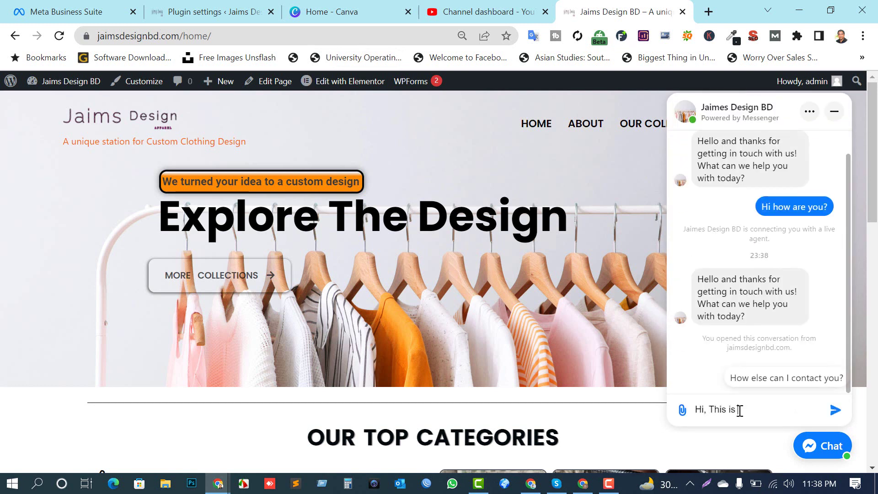
{"action": "type", "text": "ree "}
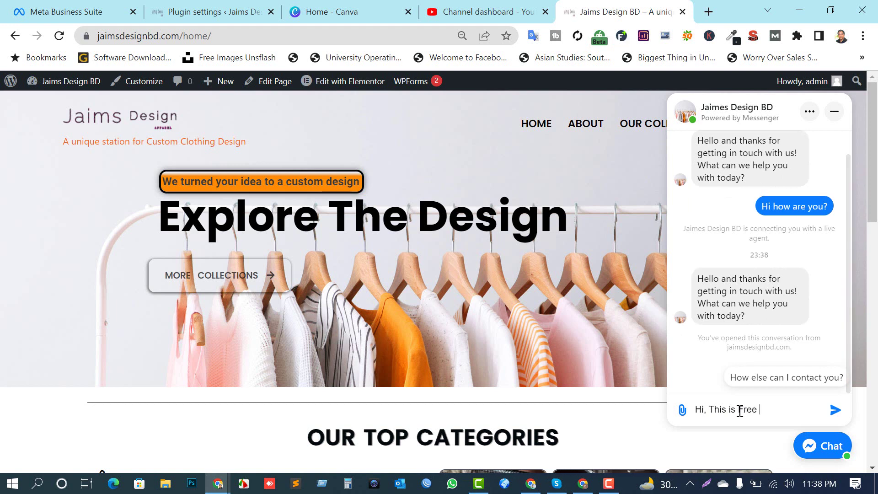
{"action": "type", "text": "learning earning."}
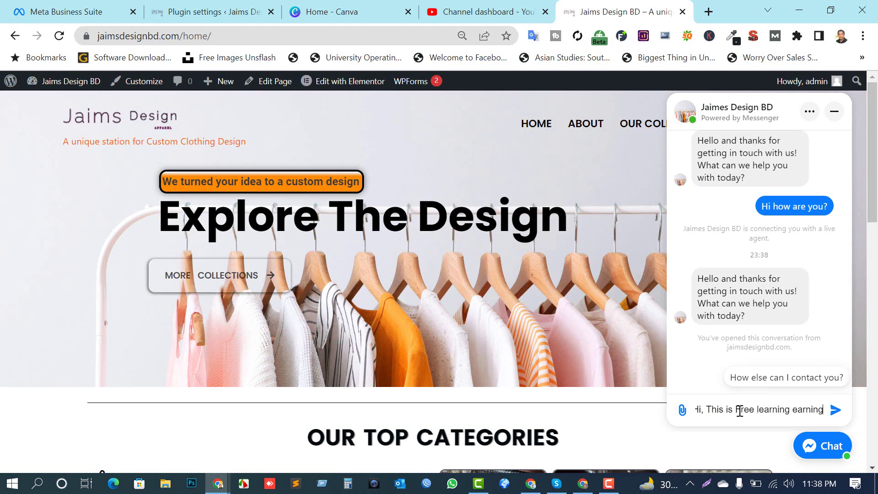
{"action": "left_click", "coordinate": [732, 409]}
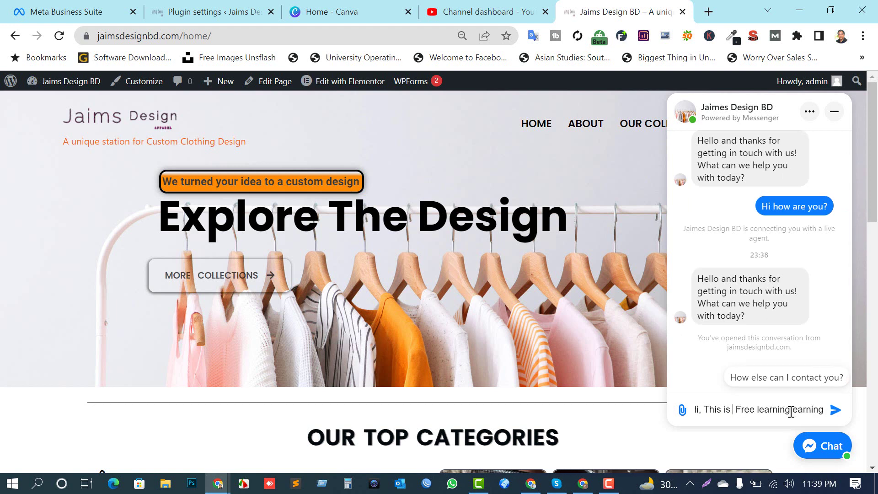
{"action": "type", "text": "from"}
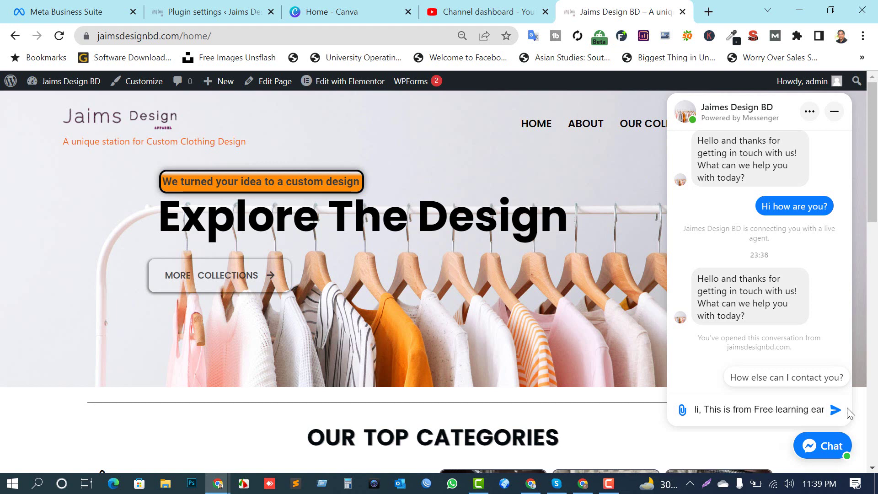
{"action": "left_click", "coordinate": [836, 410]}
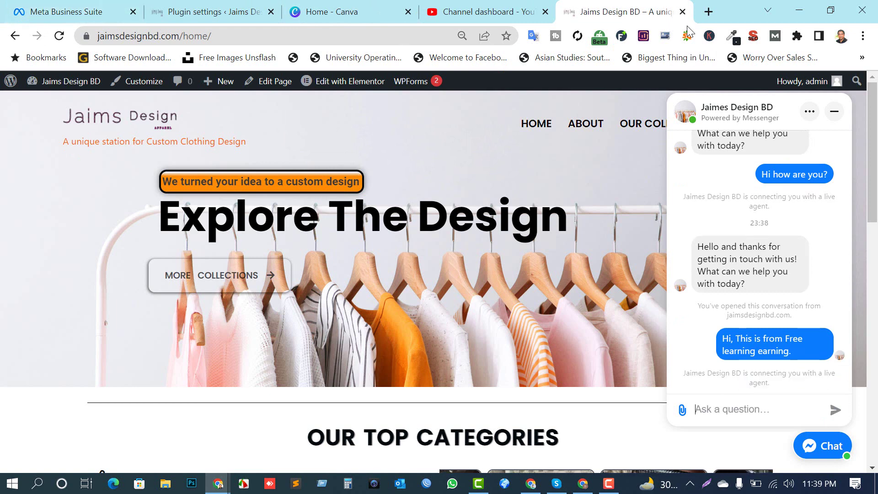
Open facebook.com in a new browser tab.
{"action": "left_click", "coordinate": [708, 12]}
{"action": "type", "text": "facebook.com"}
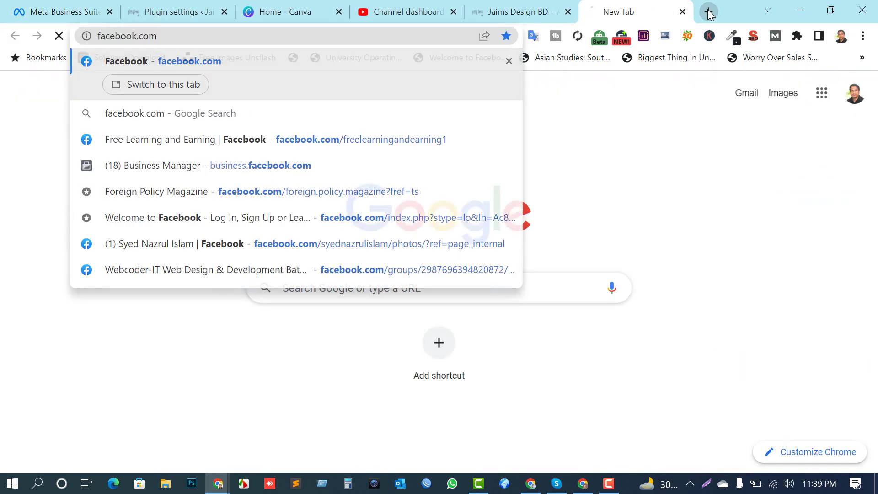
{"action": "key", "text": "Return"}
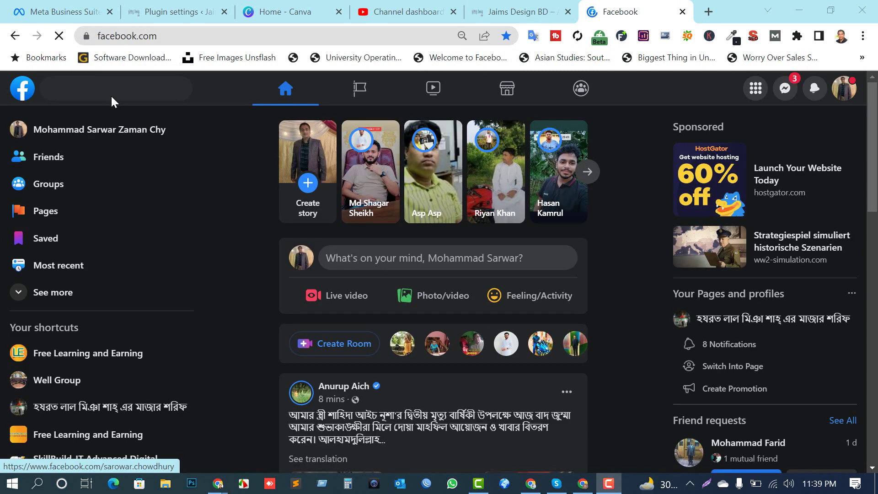
Open the Jaimes Design BD page from the recent Facebook searches.
{"action": "left_click", "coordinate": [80, 87]}
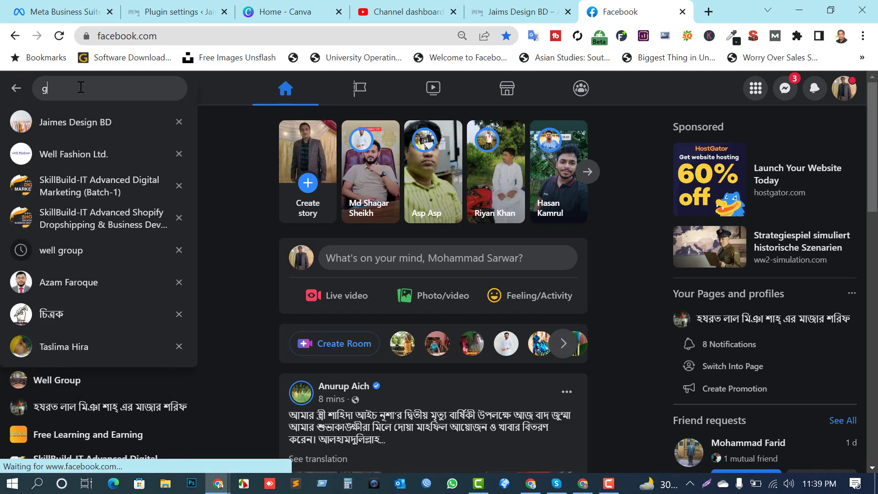
{"action": "type", "text": "g"}
{"action": "key", "text": "BackSpace"}
{"action": "left_click", "coordinate": [71, 139]}
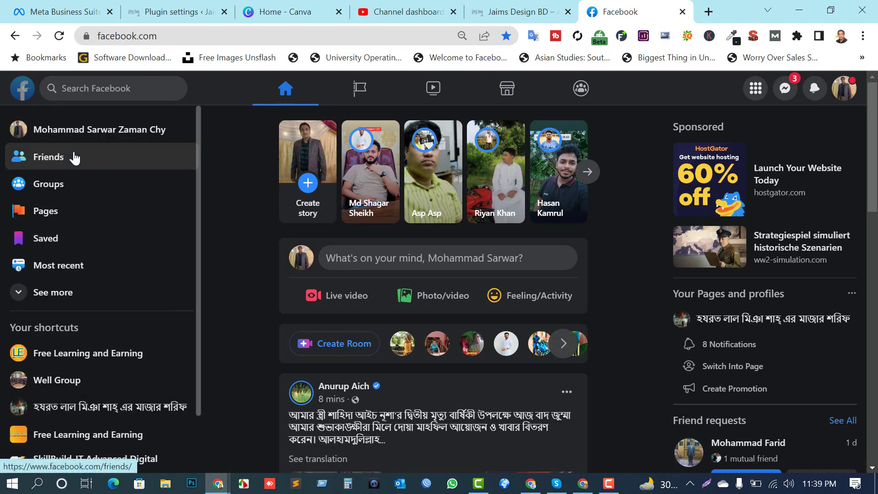
View the list of Messenger chats from the Jaimes Design BD page and close it again.
{"action": "left_click", "coordinate": [785, 89]}
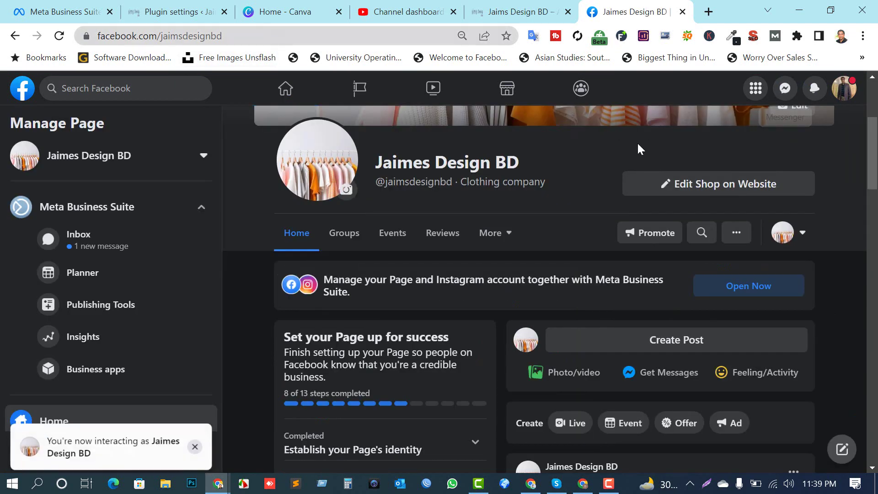
{"action": "left_click", "coordinate": [784, 90]}
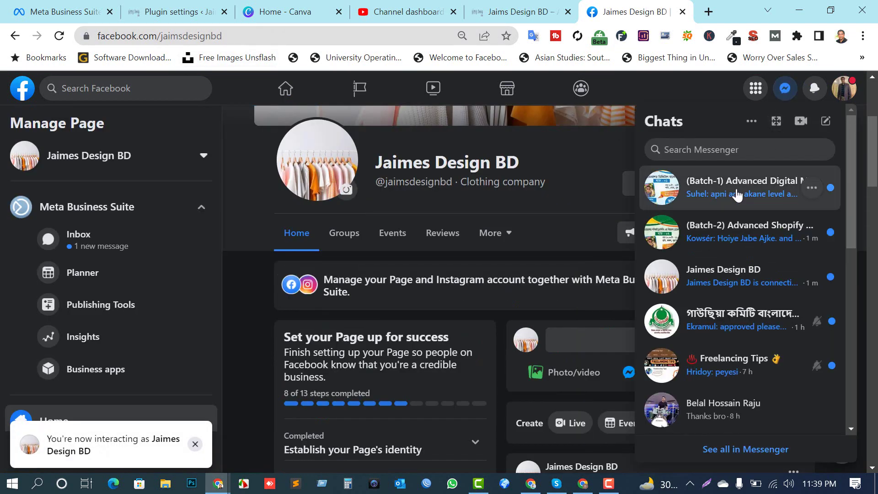
{"action": "left_click", "coordinate": [785, 89]}
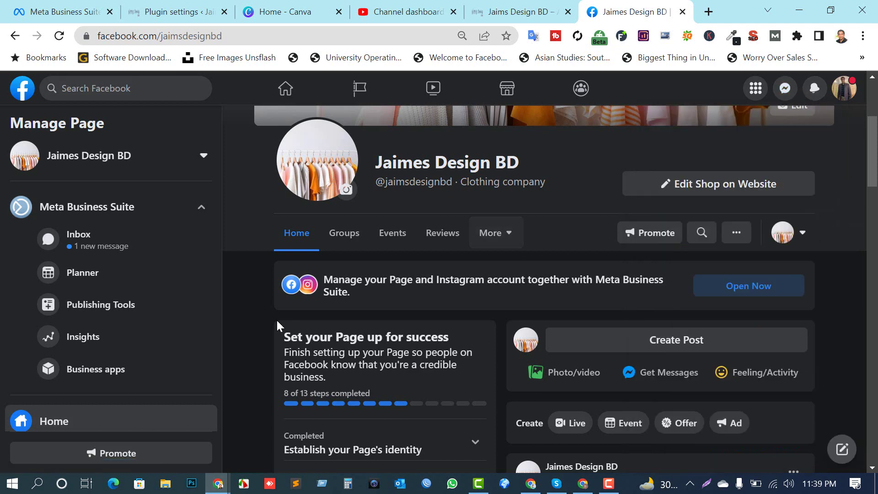
Open the page's Inbox and highlight the received message "Hi, This is from Free learning earning.".
{"action": "left_click", "coordinate": [97, 234]}
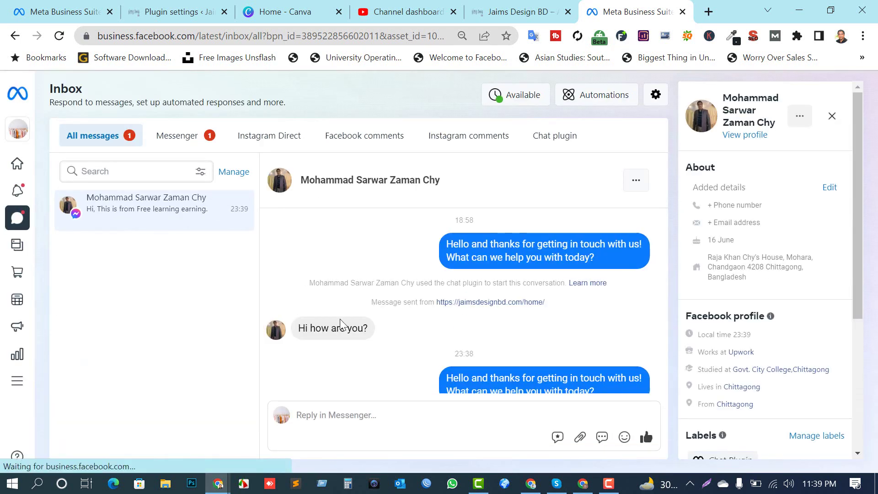
{"action": "left_click_drag", "start_coordinate": [294, 381], "coordinate": [506, 387]}
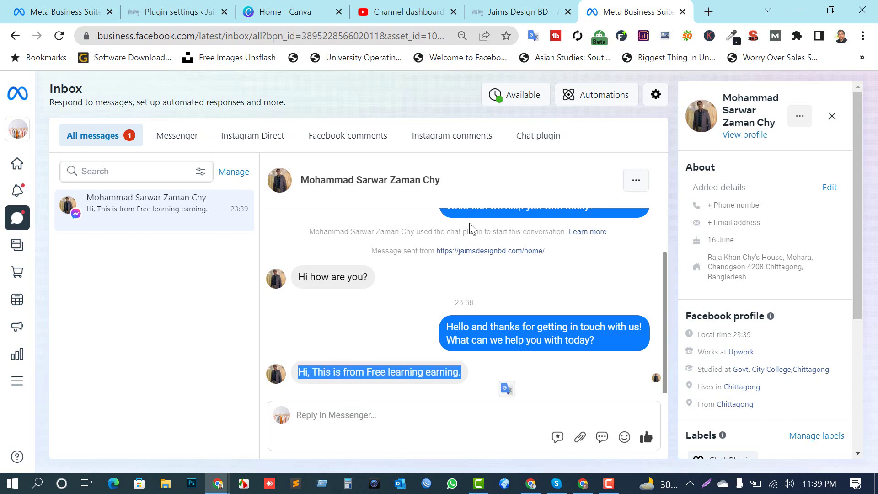
{"action": "left_click", "coordinate": [507, 8]}
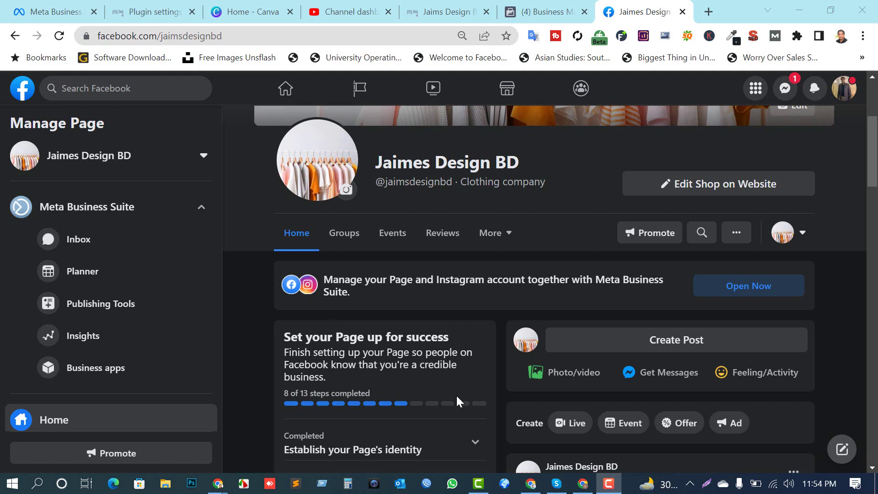
Open Add Chat to Your Website from the page's Free Facebook Business tools.
{"action": "scroll", "coordinate": [456, 393], "scroll_direction": "down", "scroll_amount": 2}
{"action": "scroll", "coordinate": [452, 381], "scroll_direction": "down", "scroll_amount": 2}
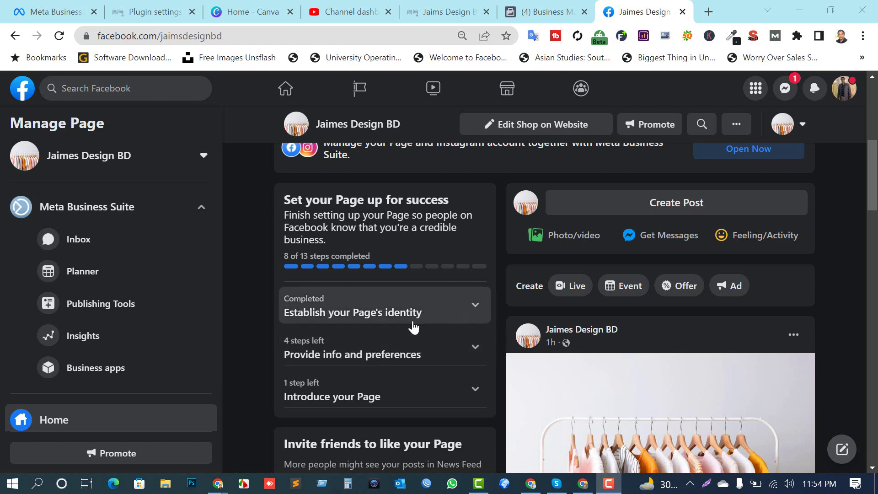
{"action": "scroll", "coordinate": [406, 335], "scroll_direction": "down", "scroll_amount": 6}
{"action": "scroll", "coordinate": [406, 333], "scroll_direction": "down", "scroll_amount": 10}
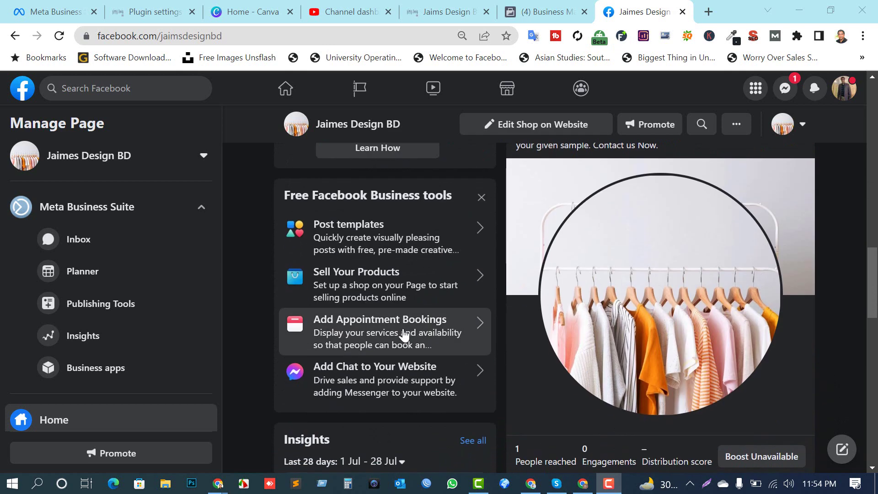
{"action": "scroll", "coordinate": [399, 327], "scroll_direction": "up", "scroll_amount": 2}
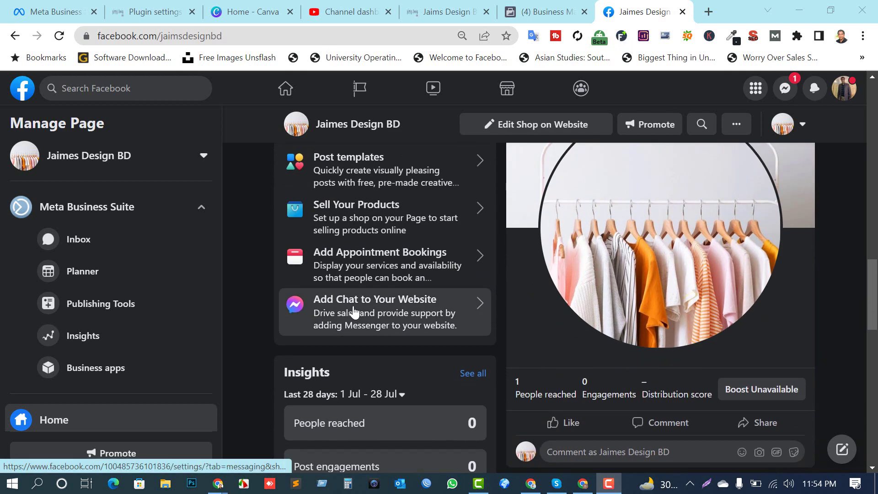
{"action": "left_click", "coordinate": [355, 312]}
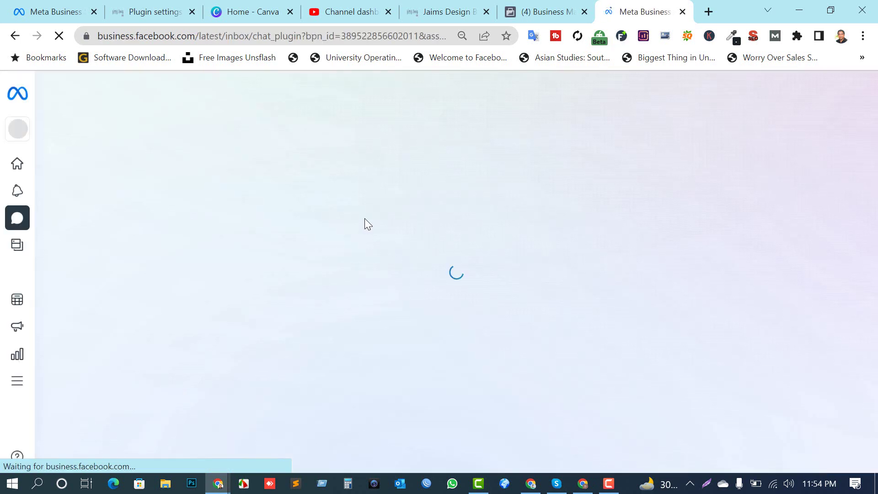
{"action": "key", "text": "F10"}
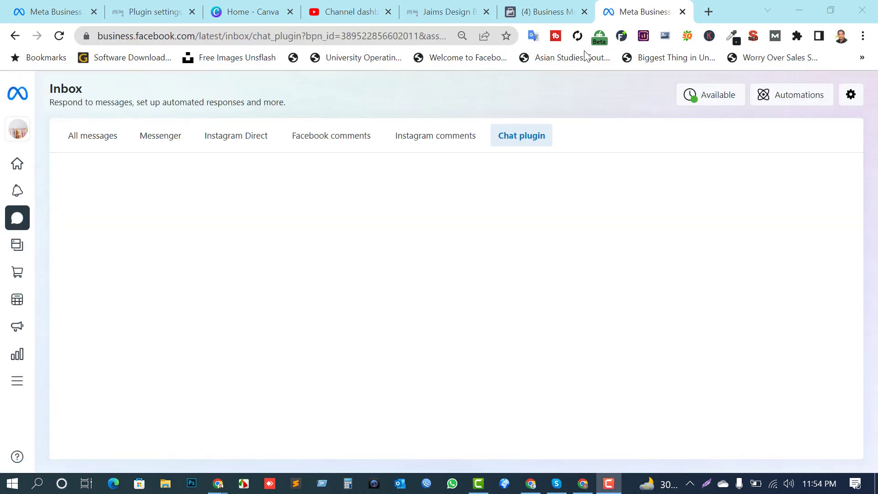
Open the Chat plugin section of the Inbox settings.
{"action": "mouse_move", "coordinate": [22, 109]}
{"action": "left_click", "coordinate": [849, 94]}
{"action": "left_click", "coordinate": [801, 258]}
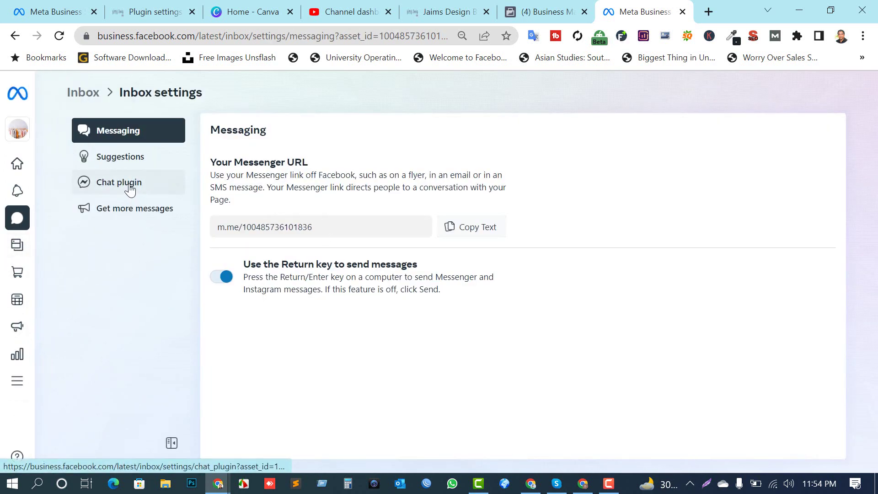
{"action": "left_click", "coordinate": [130, 189]}
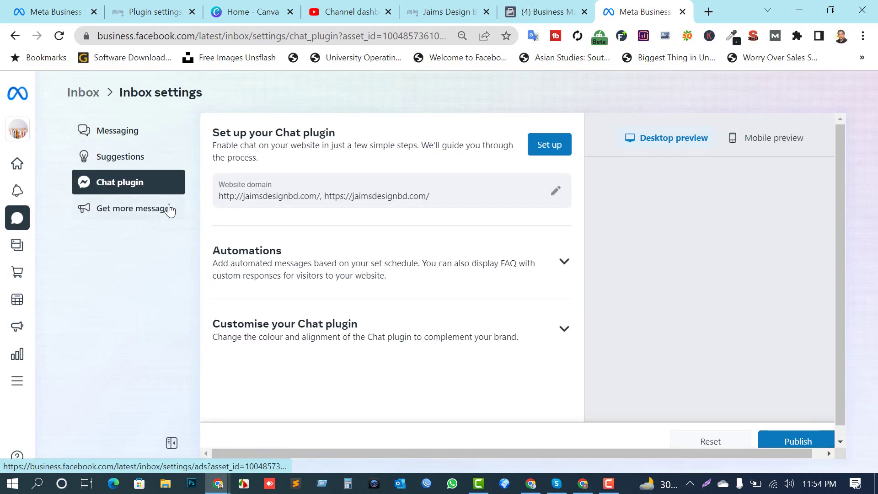
Start the Chat plugin setup and choose Standard as the setup method.
{"action": "left_click", "coordinate": [548, 146]}
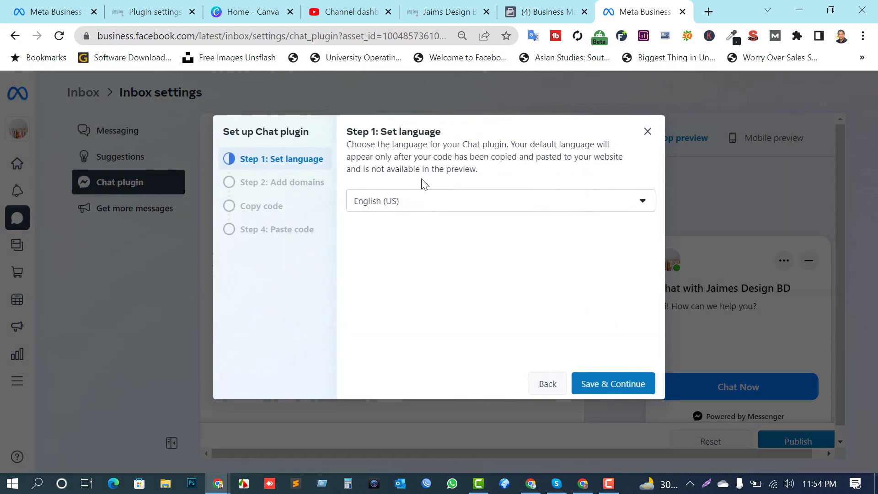
{"action": "left_click", "coordinate": [544, 387]}
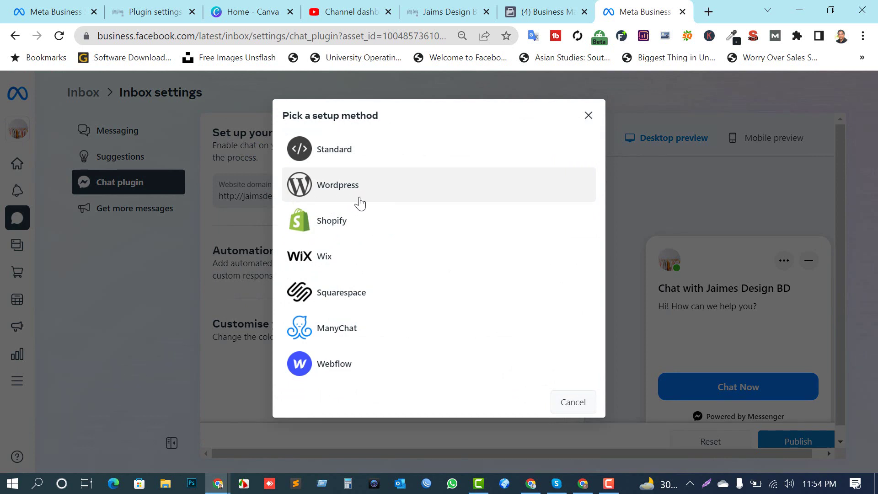
{"action": "left_click", "coordinate": [359, 150]}
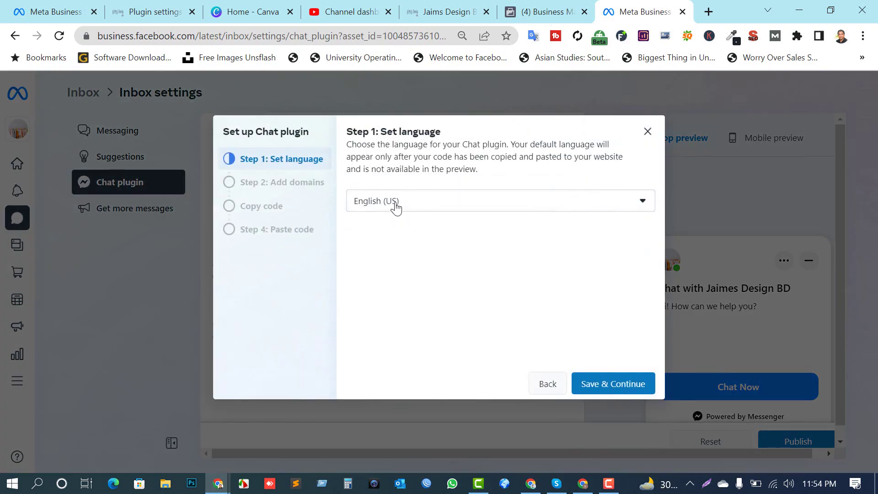
{"action": "left_click", "coordinate": [599, 385]}
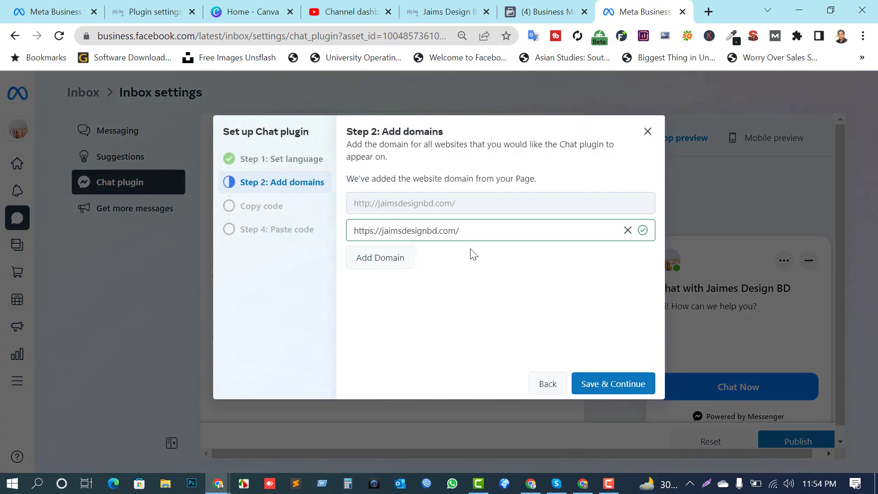
{"action": "left_click_drag", "start_coordinate": [472, 232], "coordinate": [319, 230]}
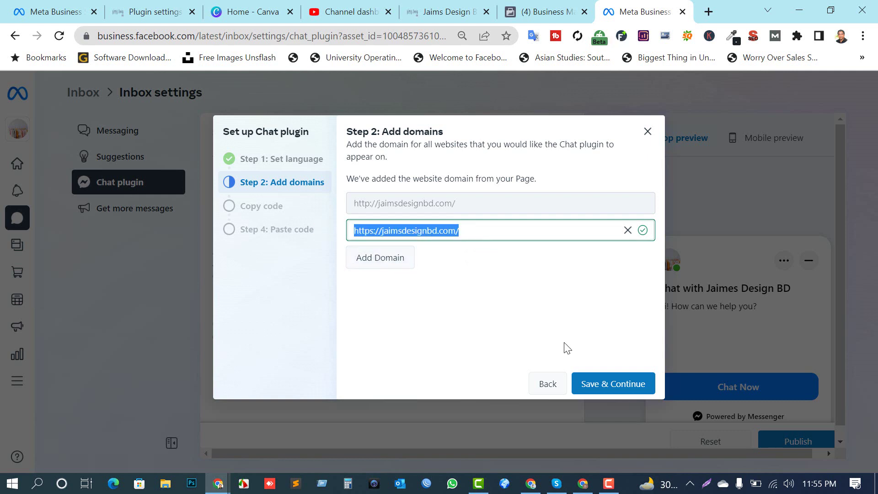
{"action": "left_click", "coordinate": [599, 384]}
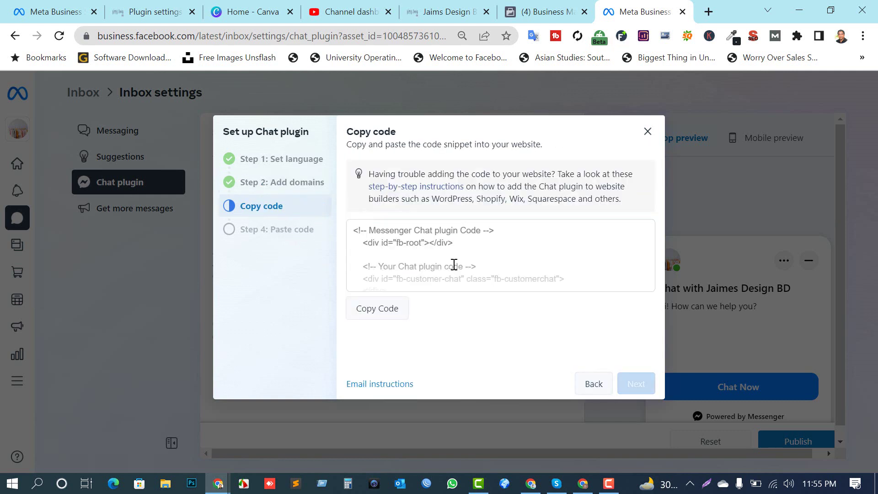
Copy the Messenger Chat plugin code snippet and look through its lines.
{"action": "scroll", "coordinate": [453, 265], "scroll_direction": "down", "scroll_amount": 2}
{"action": "scroll", "coordinate": [443, 257], "scroll_direction": "up", "scroll_amount": 2}
{"action": "scroll", "coordinate": [446, 250], "scroll_direction": "down", "scroll_amount": 5}
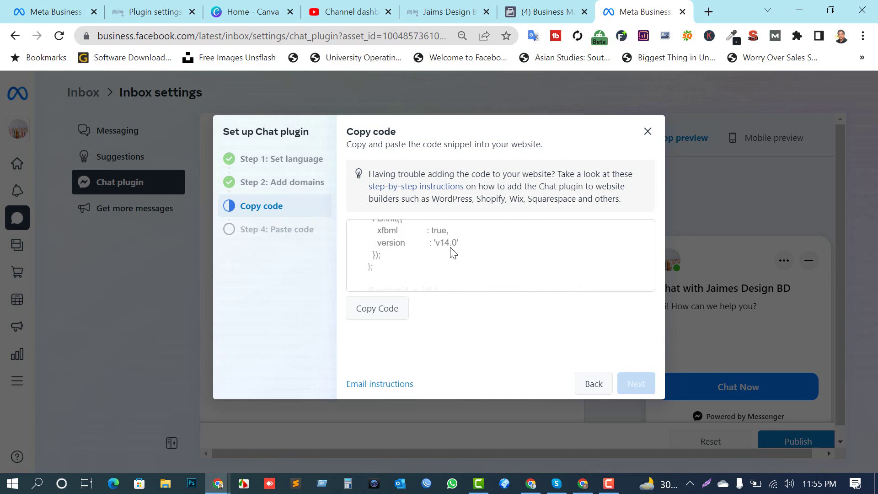
{"action": "left_click", "coordinate": [377, 316]}
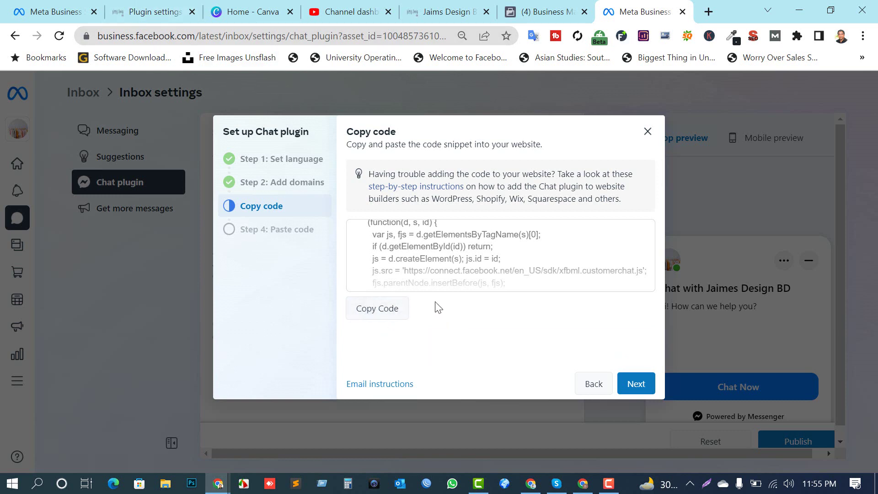
{"action": "scroll", "coordinate": [440, 222], "scroll_direction": "up", "scroll_amount": 2}
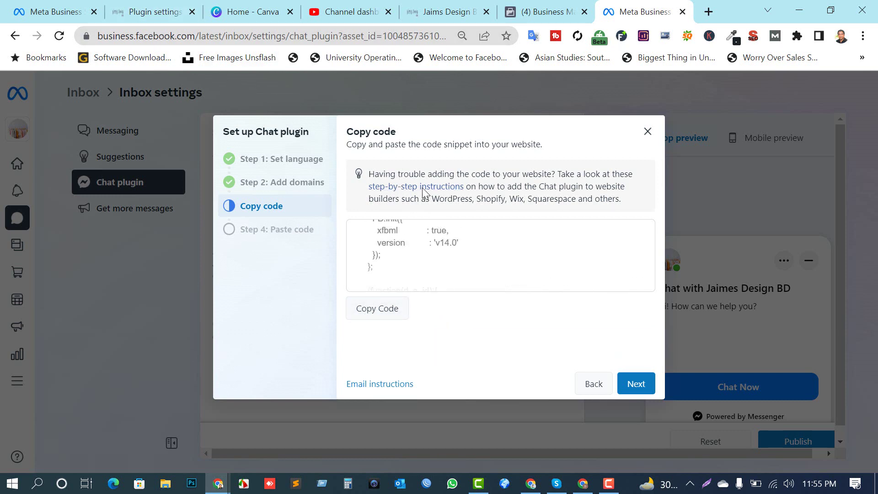
{"action": "scroll", "coordinate": [414, 250], "scroll_direction": "down", "scroll_amount": 3}
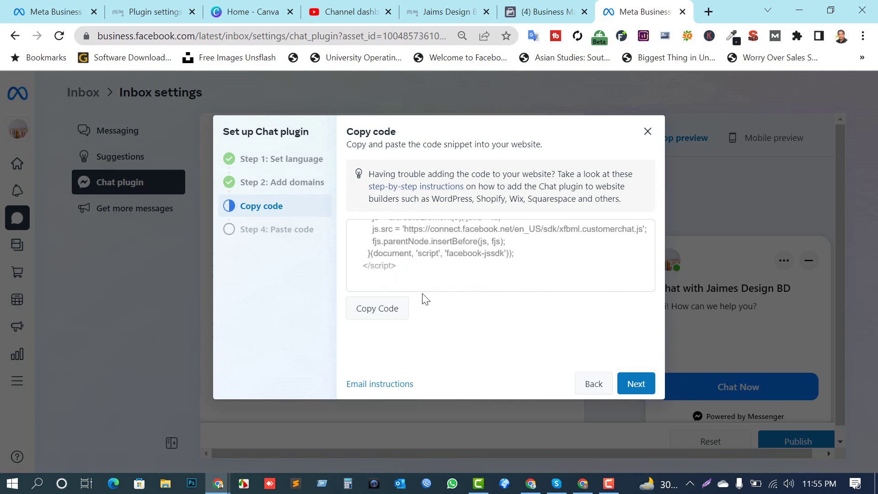
Continue to the paste-code step and highlight the instruction on placing the snippet after the opening body tag.
{"action": "left_click", "coordinate": [640, 386]}
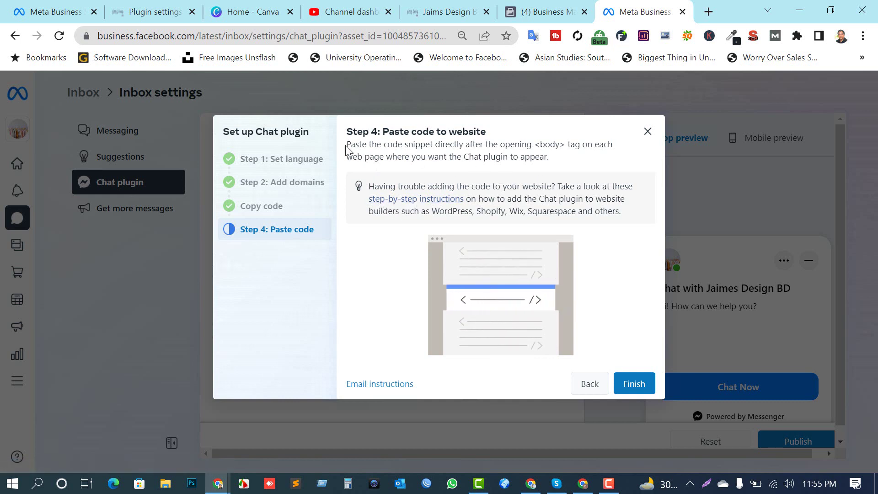
{"action": "left_click_drag", "start_coordinate": [346, 145], "coordinate": [554, 144]}
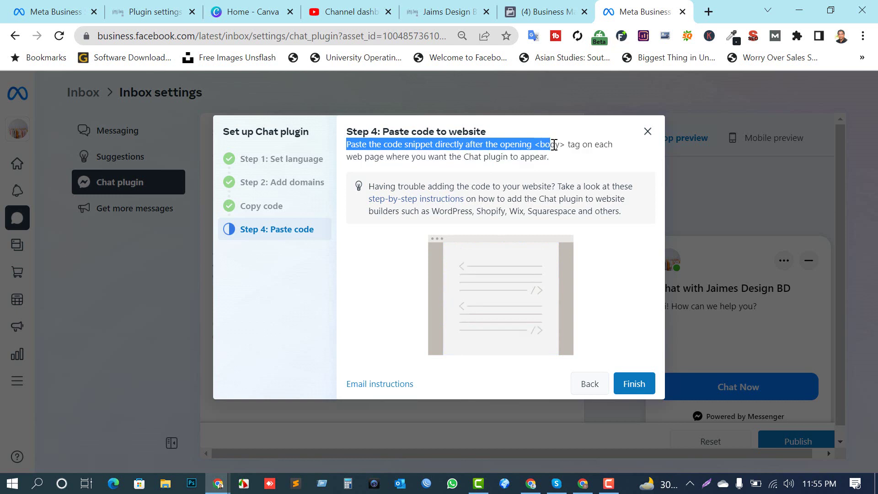
{"action": "left_click", "coordinate": [562, 166]}
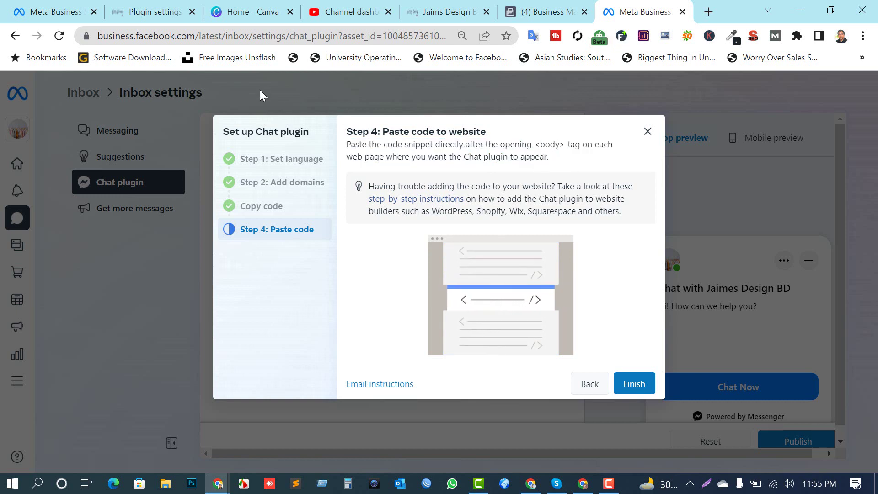
Switch to the site's WordPress dashboard and open the Theme File Editor.
{"action": "left_click", "coordinate": [182, 12]}
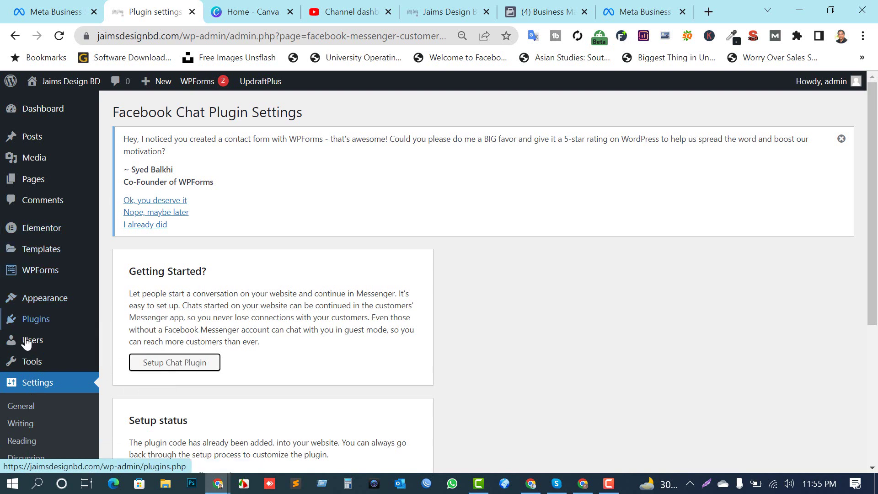
{"action": "mouse_move", "coordinate": [39, 302]}
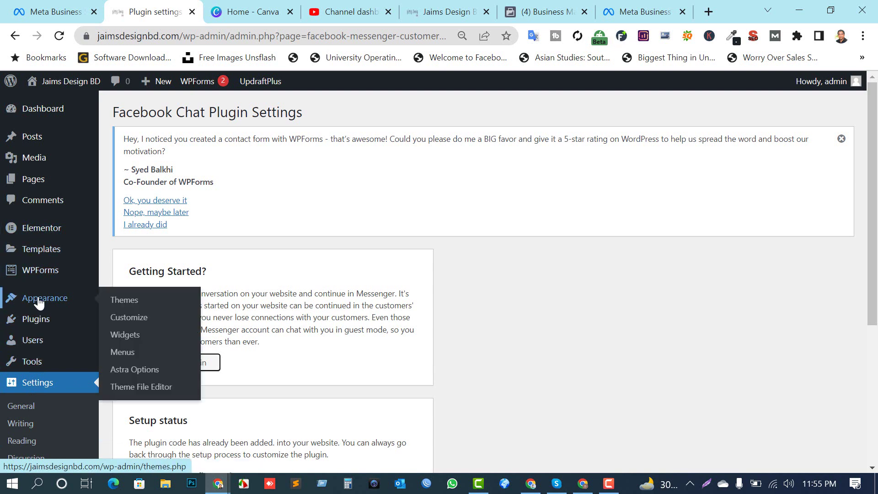
{"action": "left_click", "coordinate": [136, 388]}
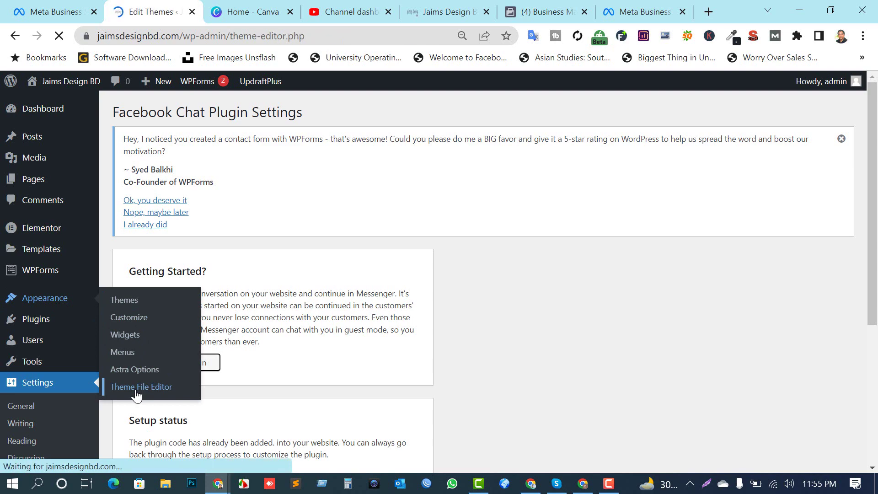
Open the Astra theme's header.php file for editing and look through its code.
{"action": "scroll", "coordinate": [775, 343], "scroll_direction": "down", "scroll_amount": 2}
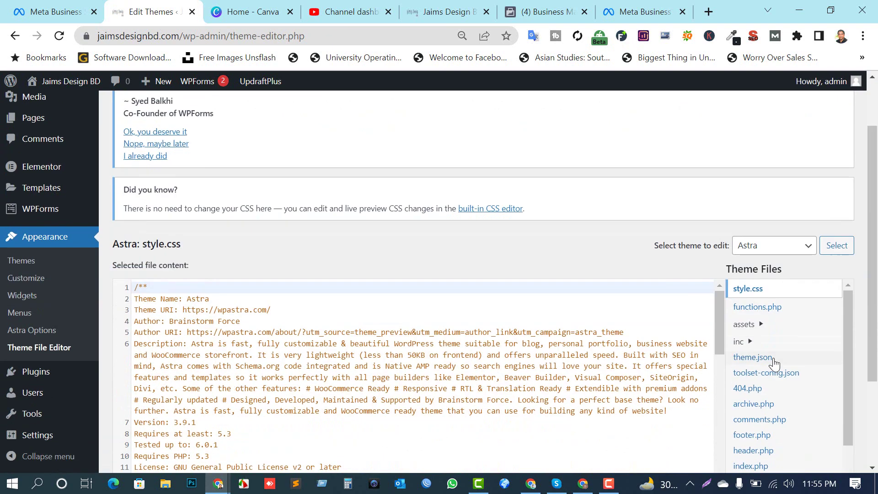
{"action": "scroll", "coordinate": [773, 364], "scroll_direction": "down", "scroll_amount": 2}
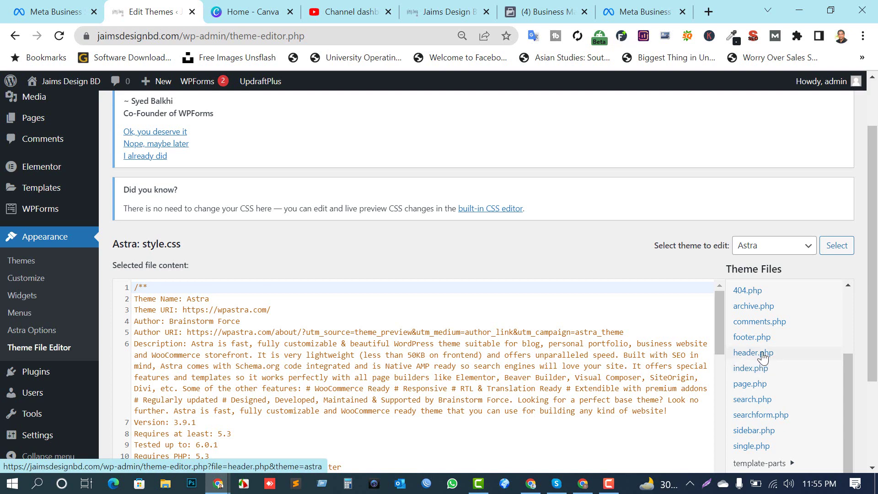
{"action": "left_click", "coordinate": [764, 358]}
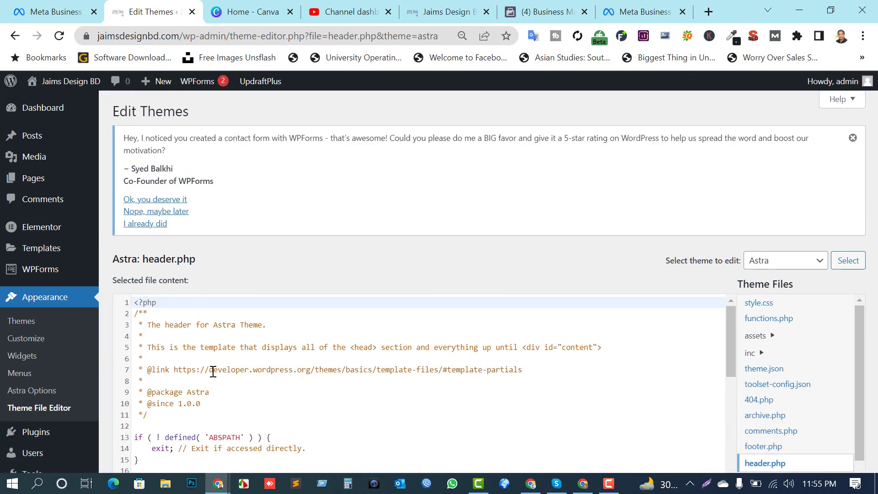
{"action": "scroll", "coordinate": [210, 371], "scroll_direction": "down", "scroll_amount": 3}
{"action": "scroll", "coordinate": [208, 371], "scroll_direction": "up", "scroll_amount": 4}
{"action": "scroll", "coordinate": [208, 366], "scroll_direction": "down", "scroll_amount": 3}
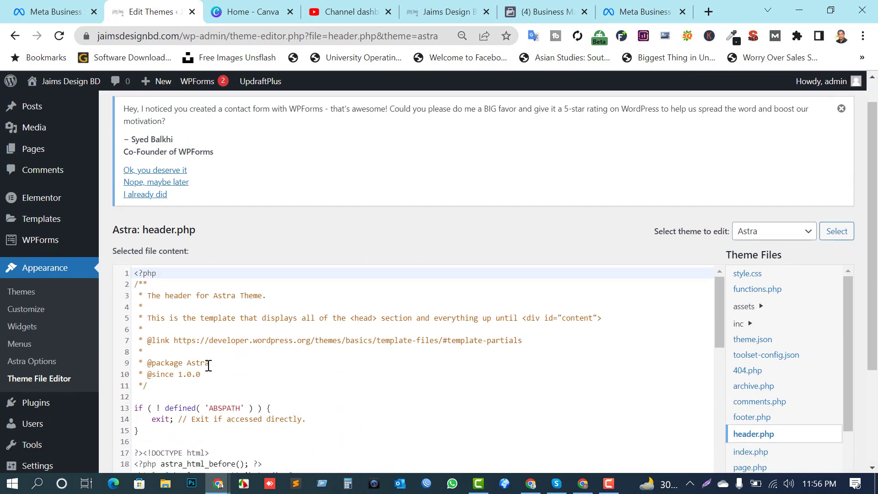
Insert three blank lines directly below the opening body tag in header.php.
{"action": "scroll", "coordinate": [208, 367], "scroll_direction": "down", "scroll_amount": 2}
{"action": "scroll", "coordinate": [172, 368], "scroll_direction": "down", "scroll_amount": 2}
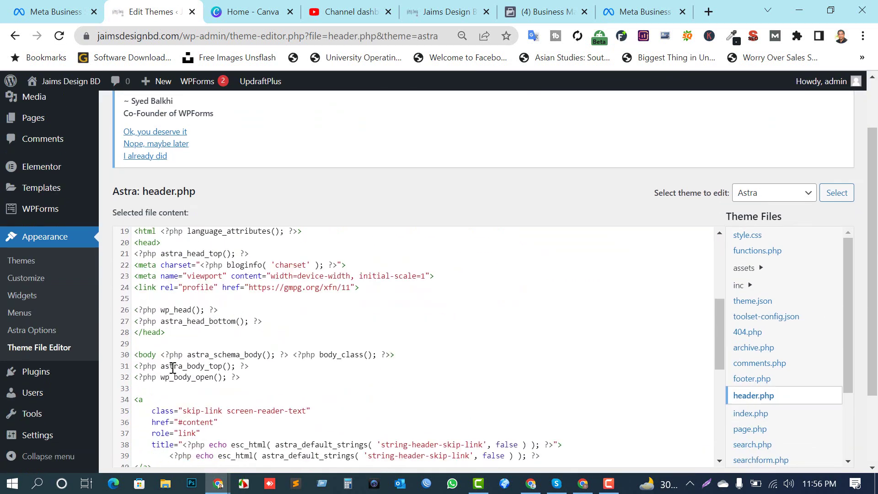
{"action": "left_click_drag", "start_coordinate": [380, 354], "coordinate": [409, 351]}
{"action": "left_click", "coordinate": [415, 355]}
{"action": "key", "text": "Return"}
{"action": "key", "text": "Return"}
{"action": "key", "text": "Return"}
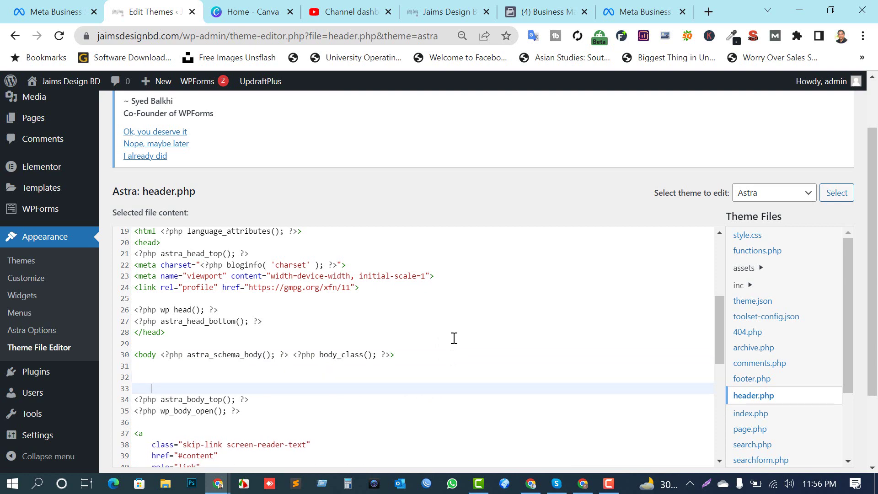
Paste the copied Messenger Chat plugin code into the blank space below the opening body tag and review the file down to its end.
{"action": "key", "text": "Up"}
{"action": "key", "text": "ctrl+v"}
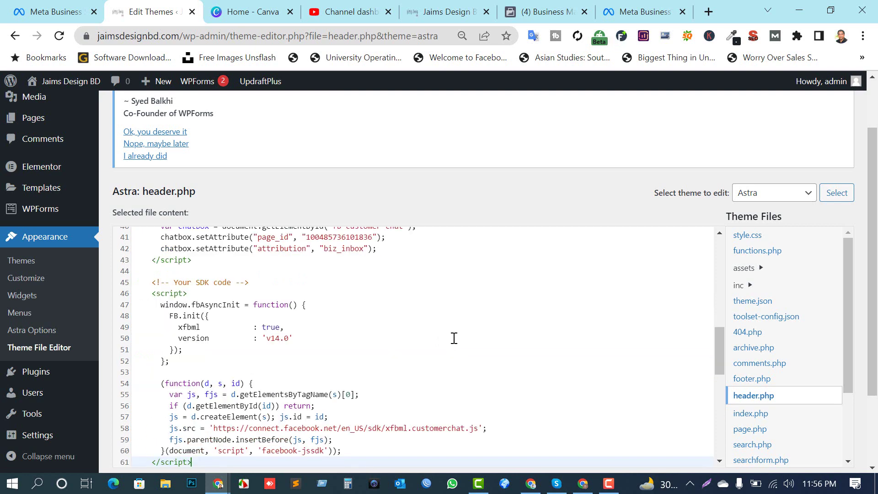
{"action": "scroll", "coordinate": [452, 333], "scroll_direction": "up", "scroll_amount": 3}
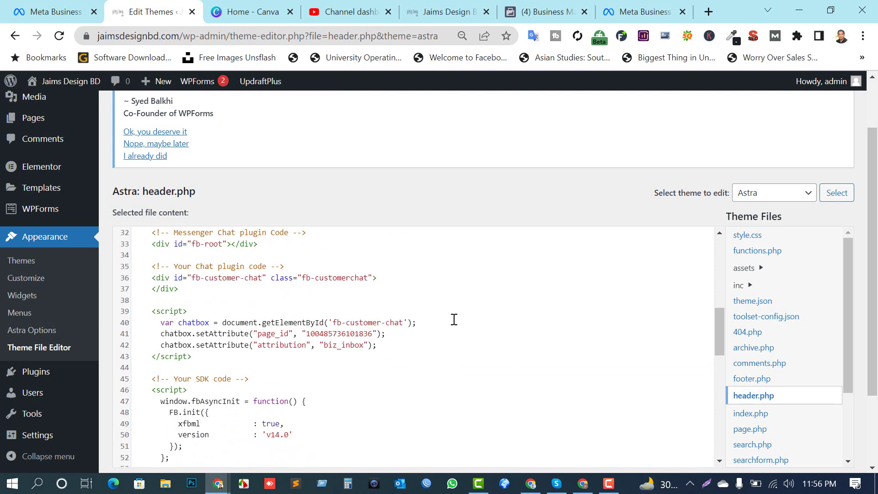
{"action": "scroll", "coordinate": [453, 333], "scroll_direction": "down", "scroll_amount": 8}
{"action": "scroll", "coordinate": [674, 339], "scroll_direction": "down", "scroll_amount": 6}
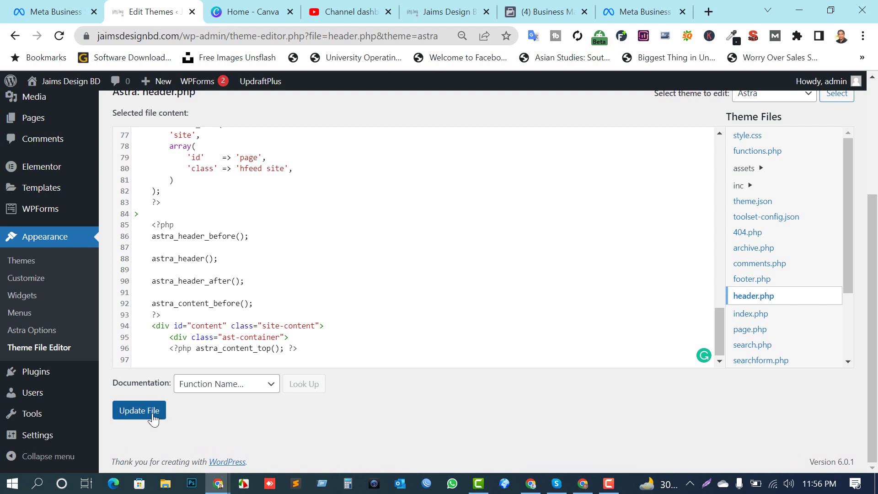
{"action": "key", "text": "alt+Tab"}
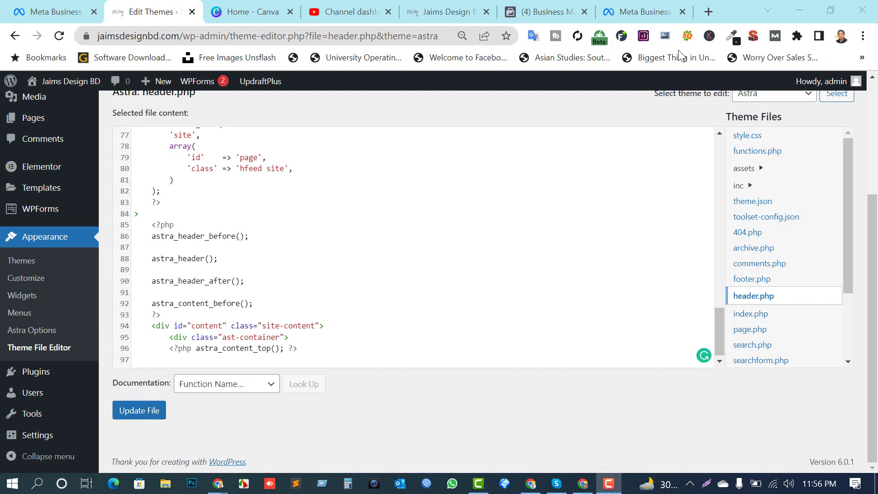